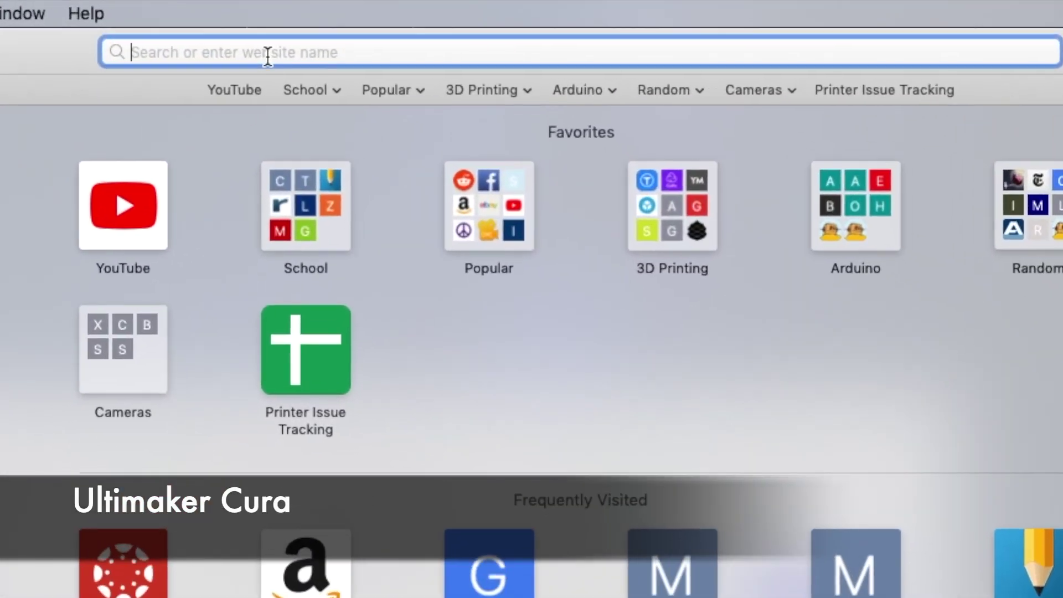
Search Google for 'ultimaker cura' and open the ultimaker.com result
text(ultimaker cura)
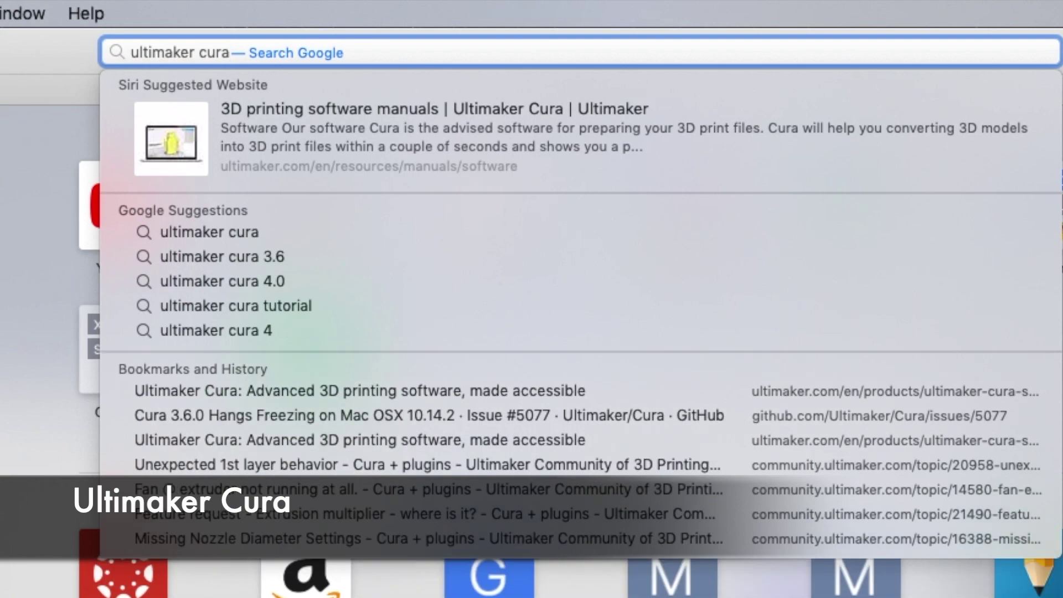
key(Return)
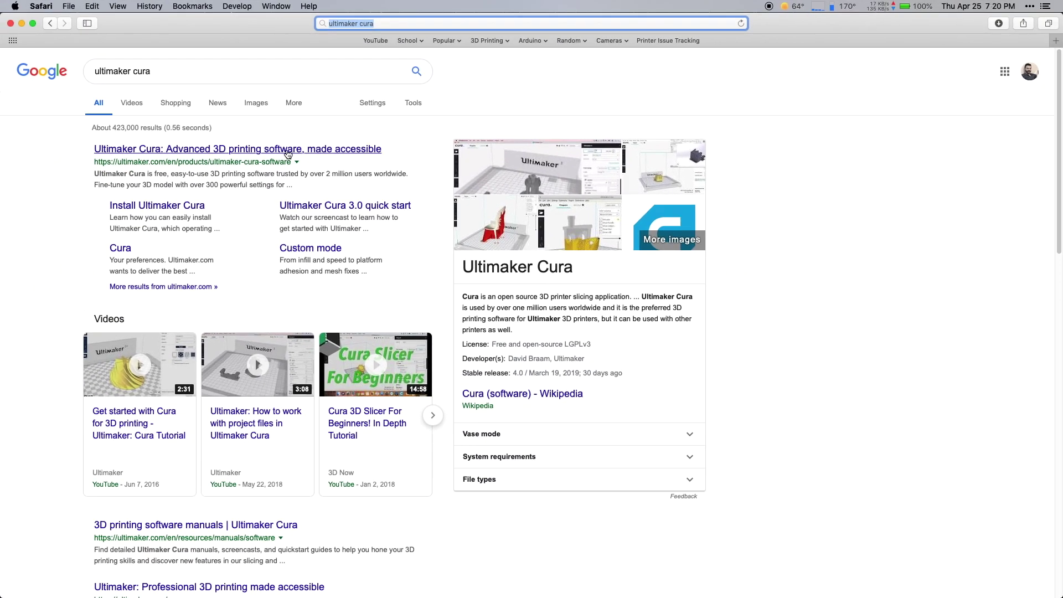
click(288, 153)
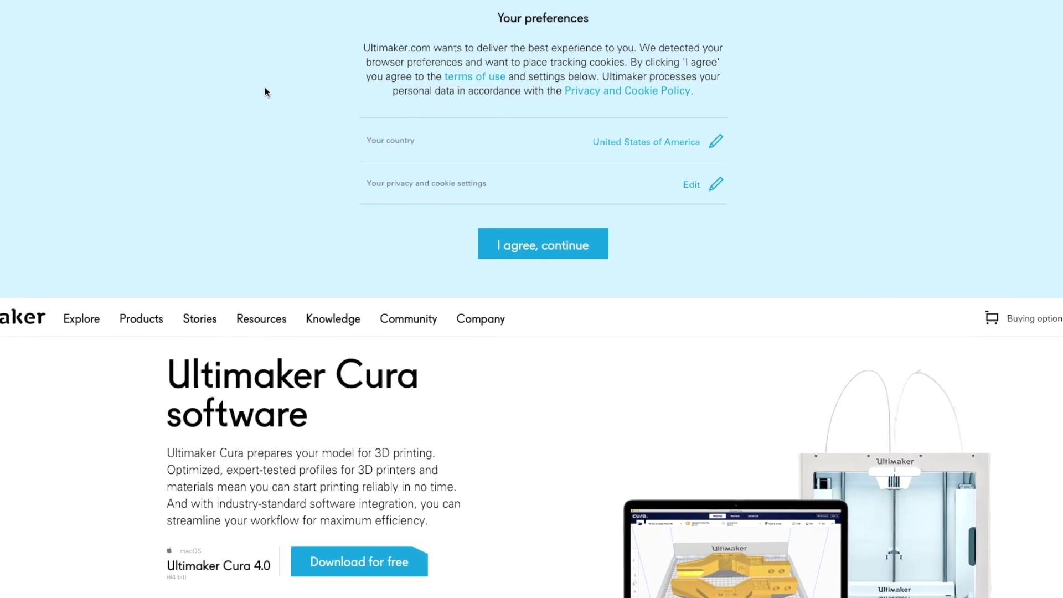
Download Cura 4.0 for macOS, choosing 'I don't want to share any information'
mouse_move(467, 328)
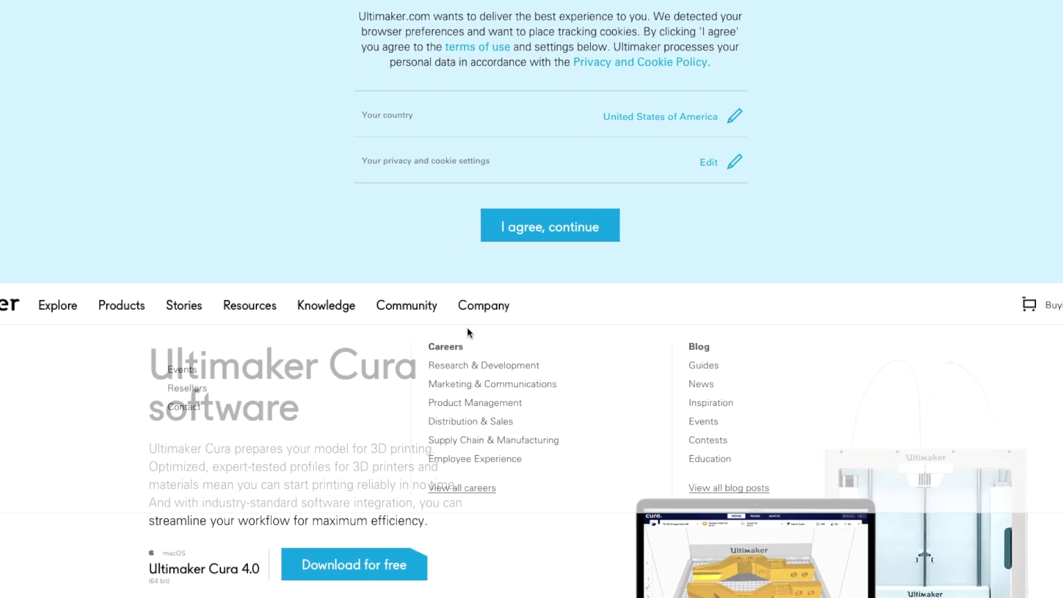
scroll(417, 295, down, 5)
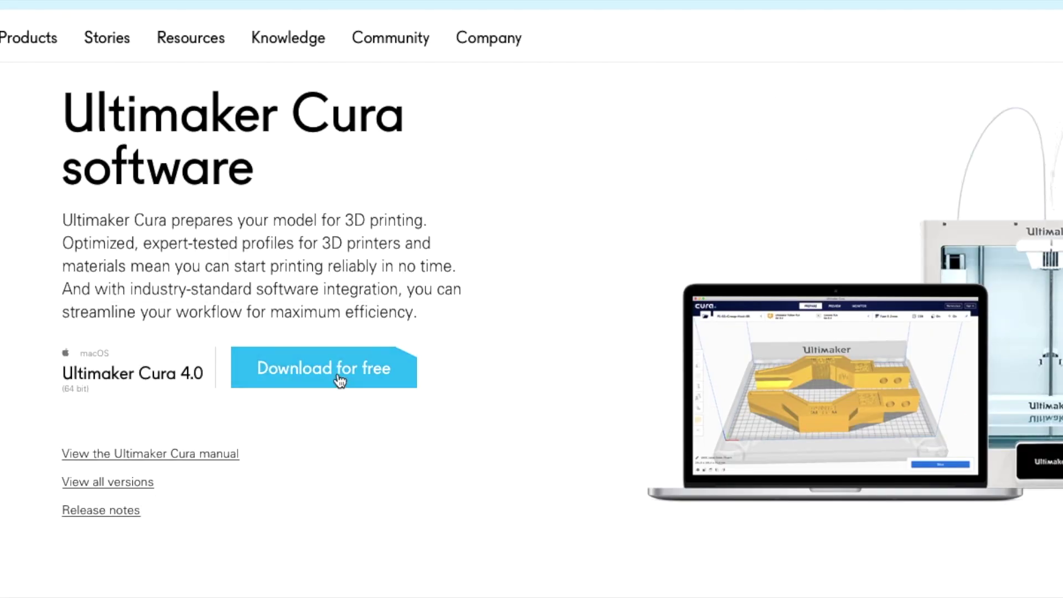
click(340, 381)
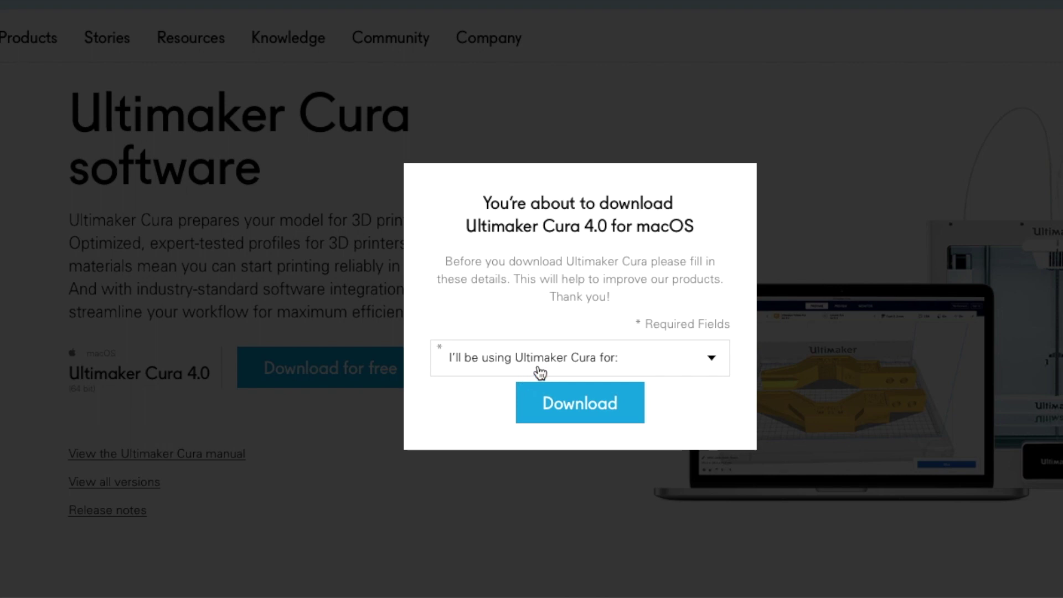
click(540, 368)
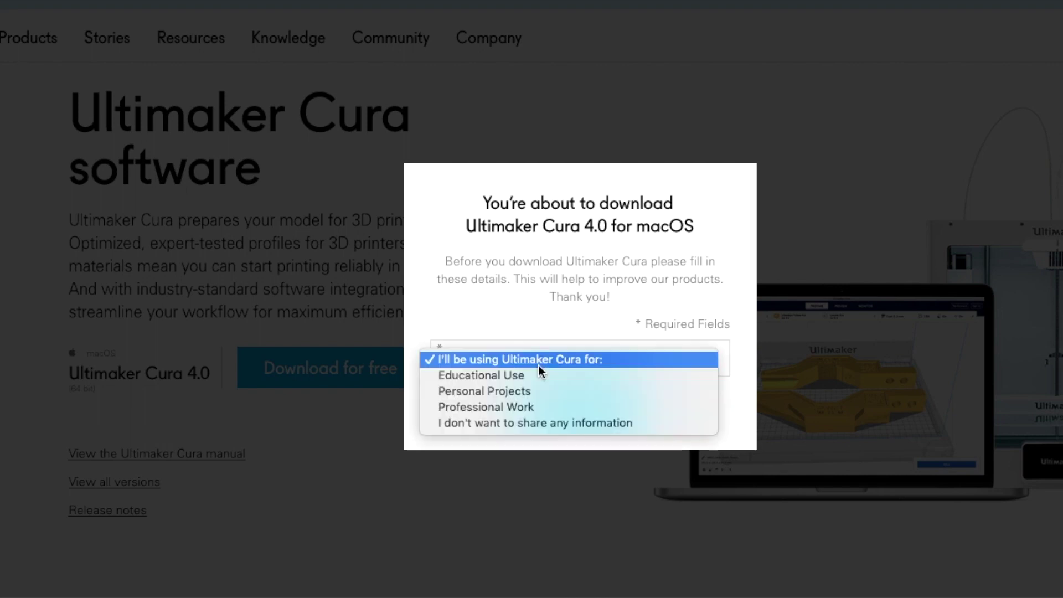
click(531, 427)
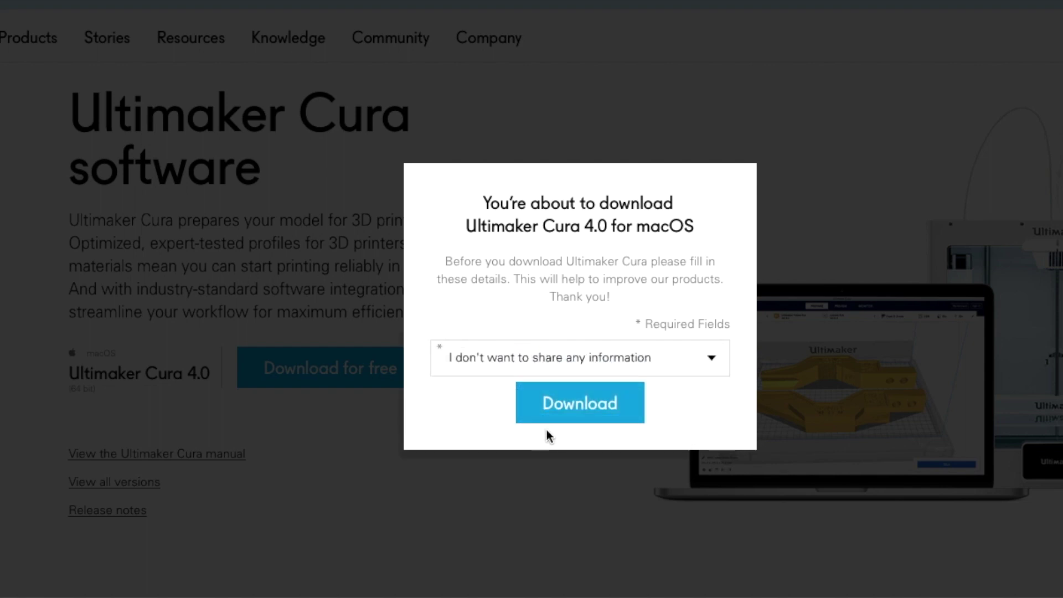
click(581, 413)
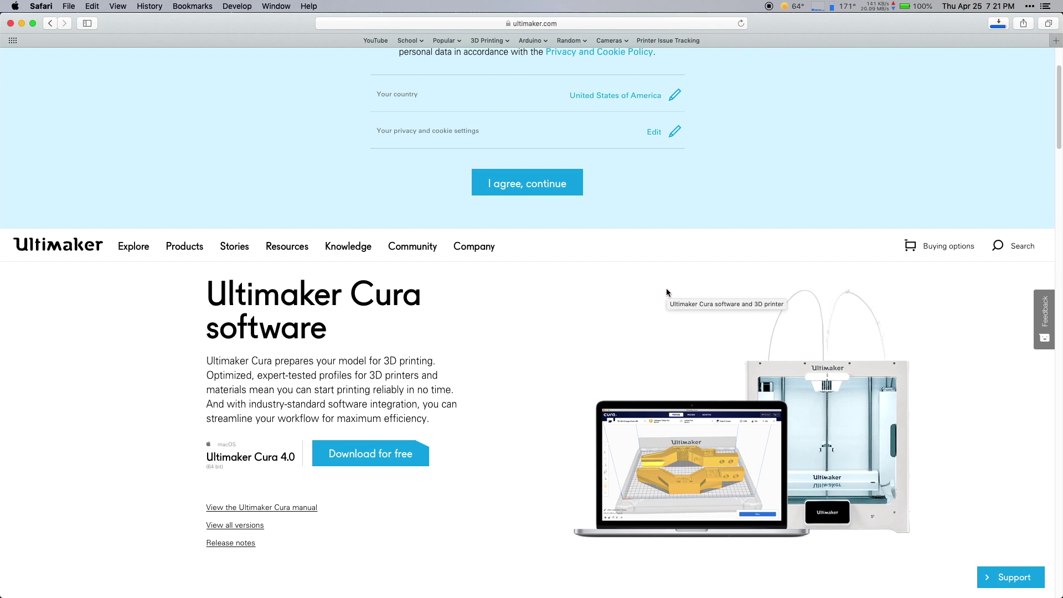
Mount the downloaded Cura 4.0 disk image and drag Ultimaker Cura into Applications
click(998, 23)
click(894, 70)
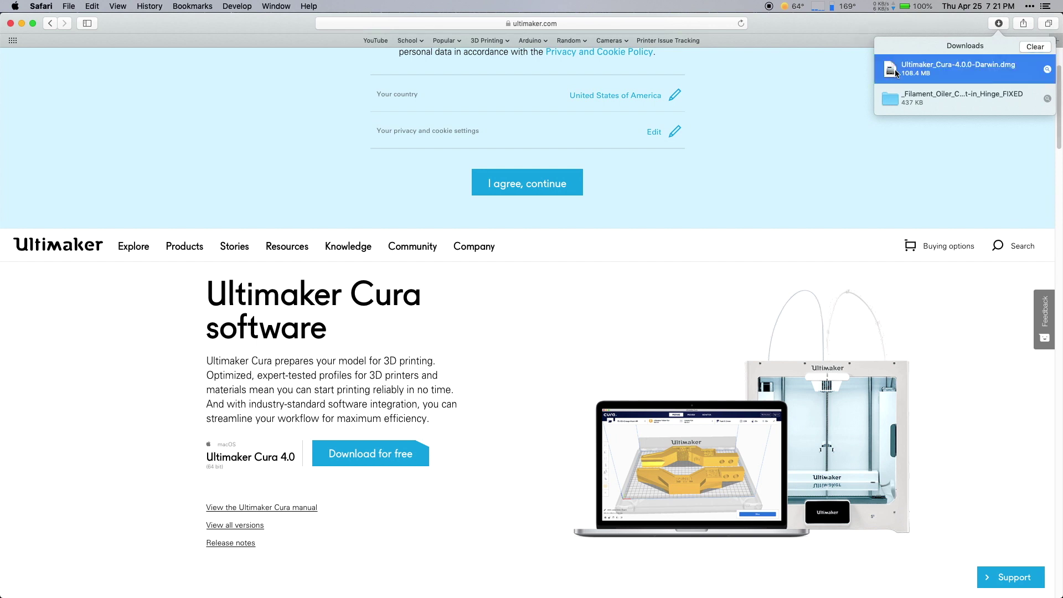
double_click(894, 70)
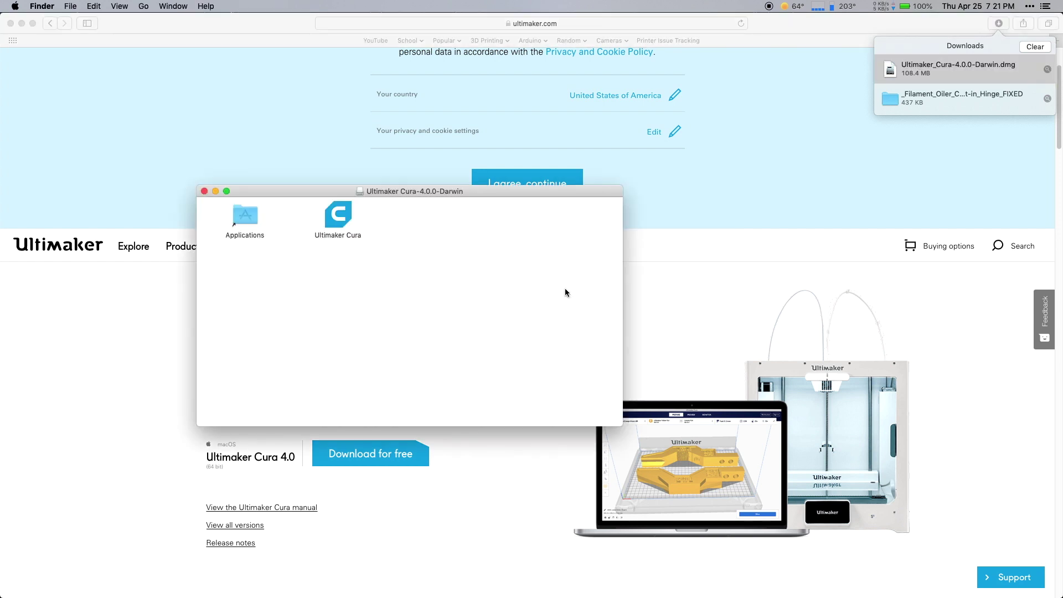
click(340, 219)
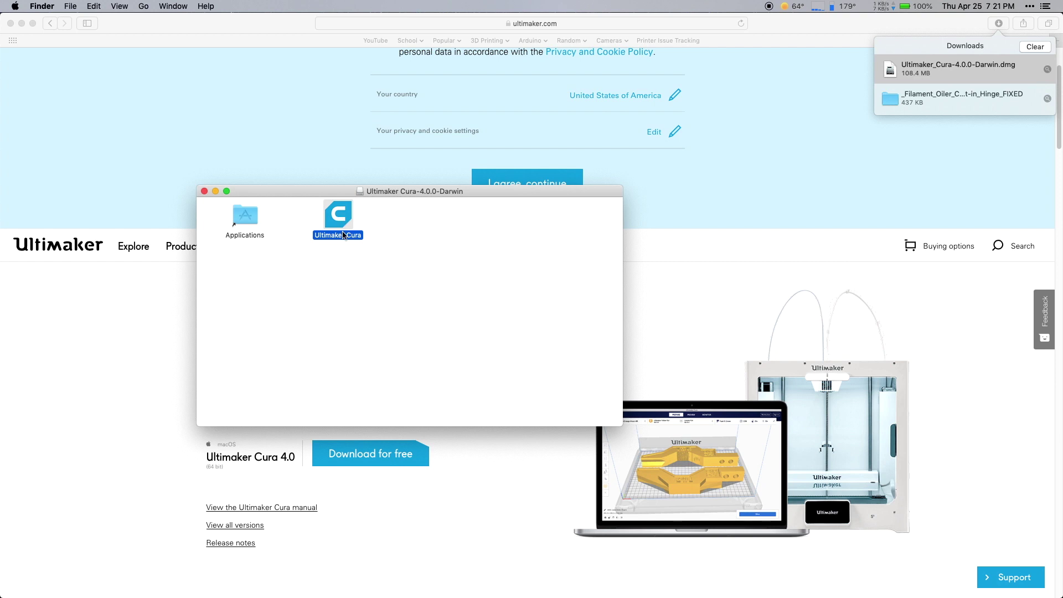
drag(339, 224, 251, 224)
In Applications, find Ultimaker Cura in Cover Flow and choose Open from its context menu
double_click(250, 221)
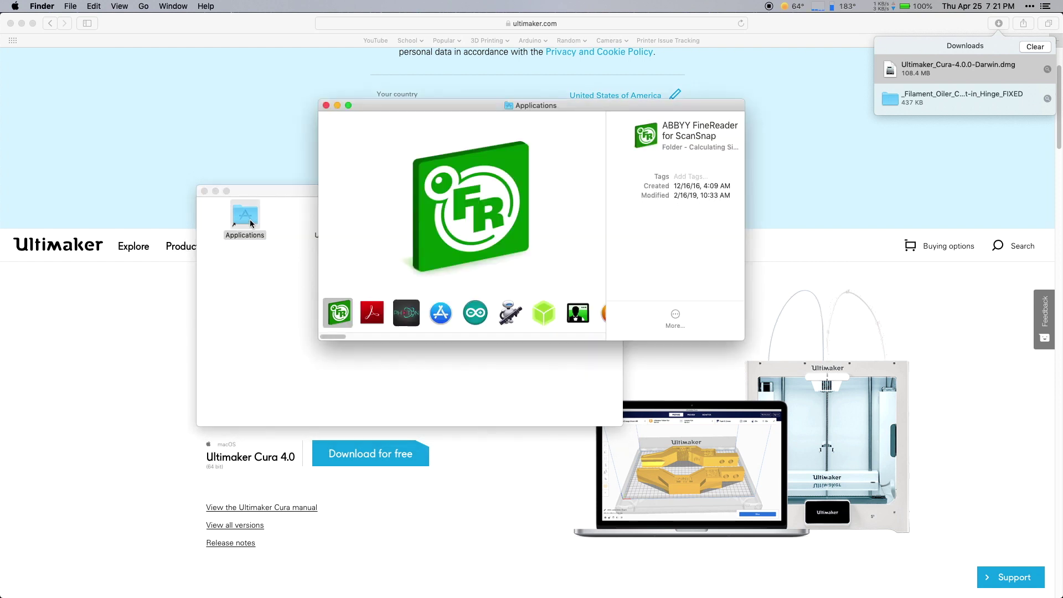
scroll(426, 320, right, 5)
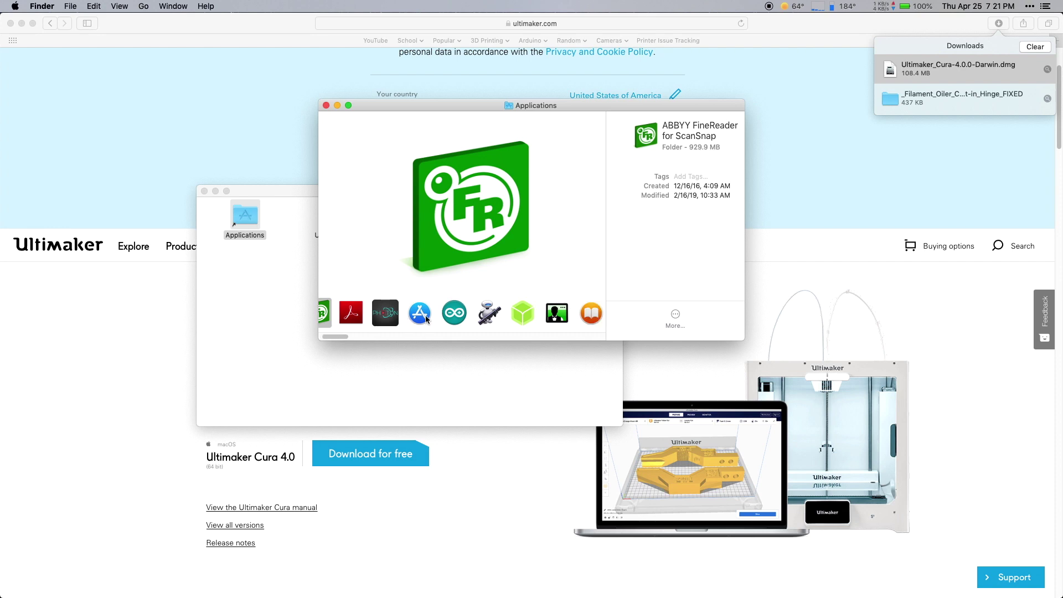
scroll(427, 319, right, 8)
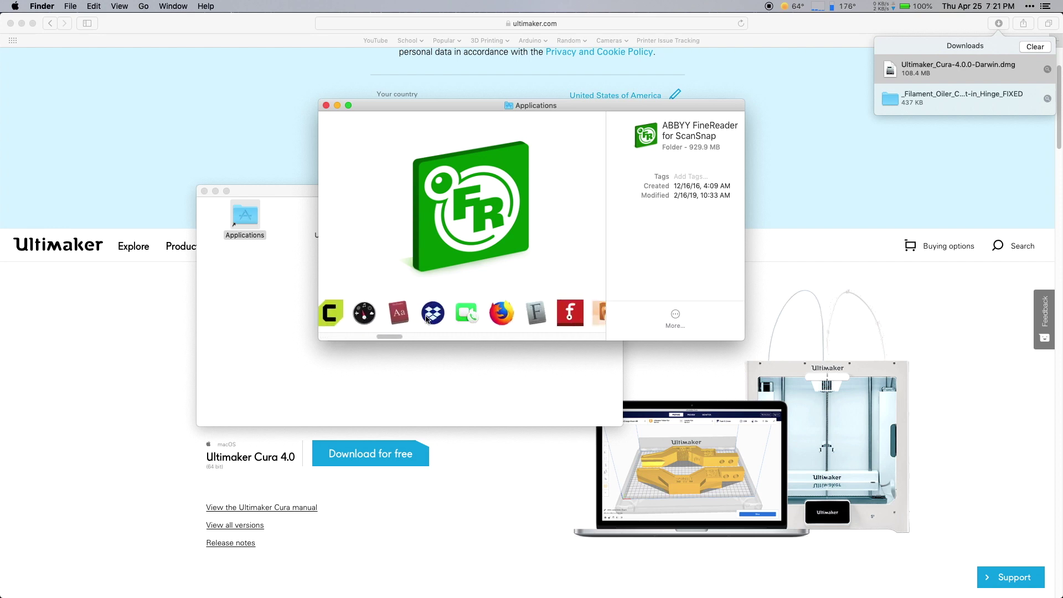
scroll(426, 320, right, 8)
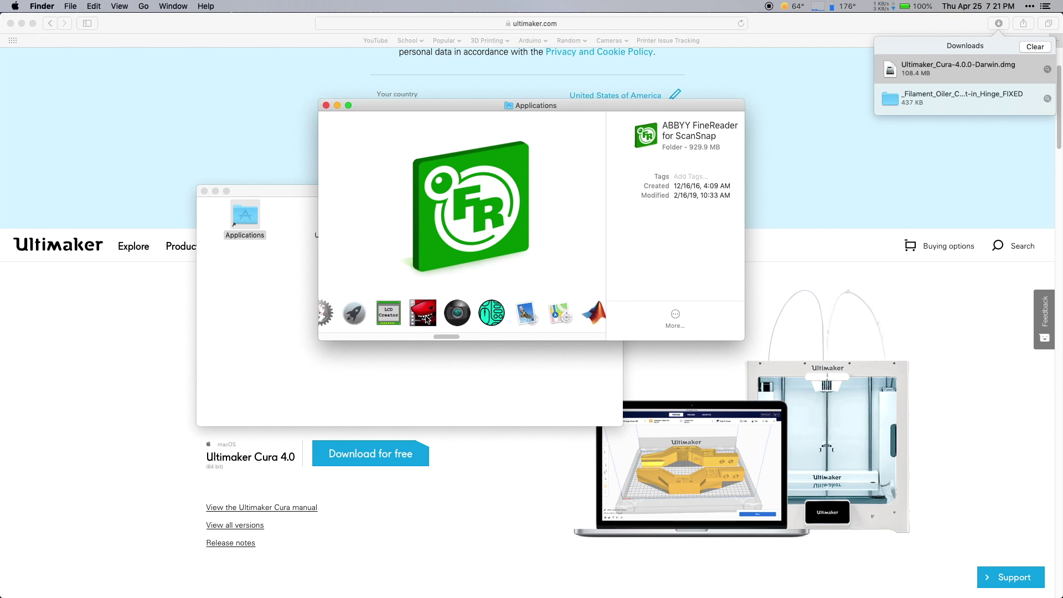
scroll(426, 319, right, 8)
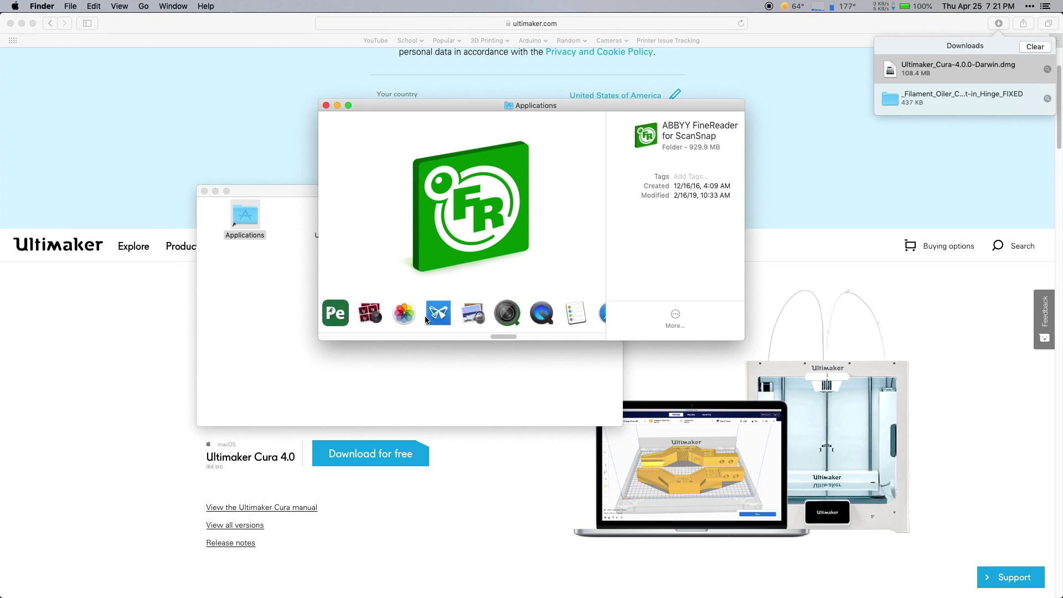
scroll(427, 319, right, 8)
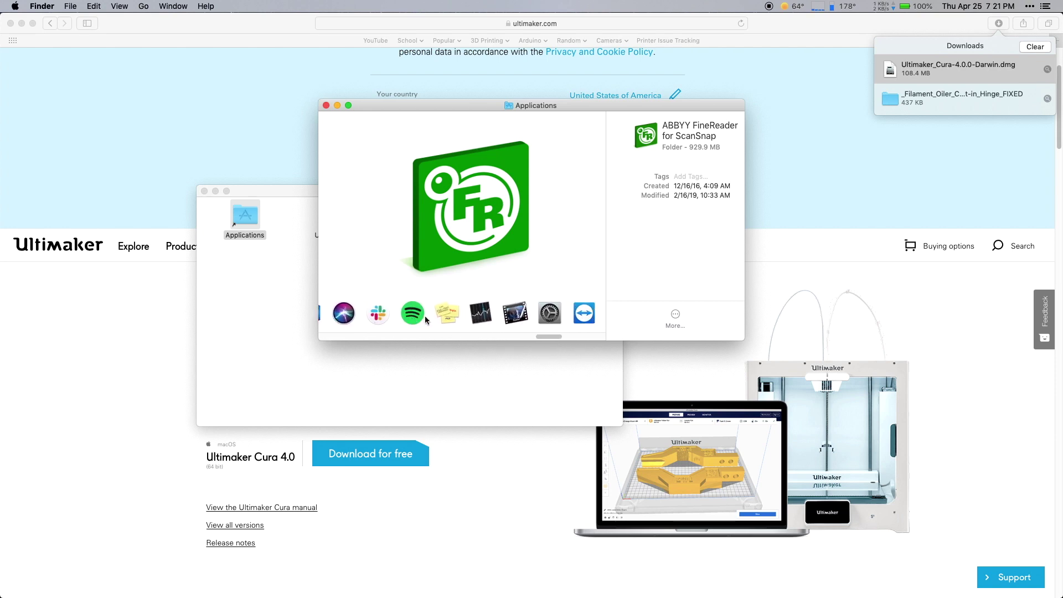
scroll(426, 319, right, 3)
right_click(456, 315)
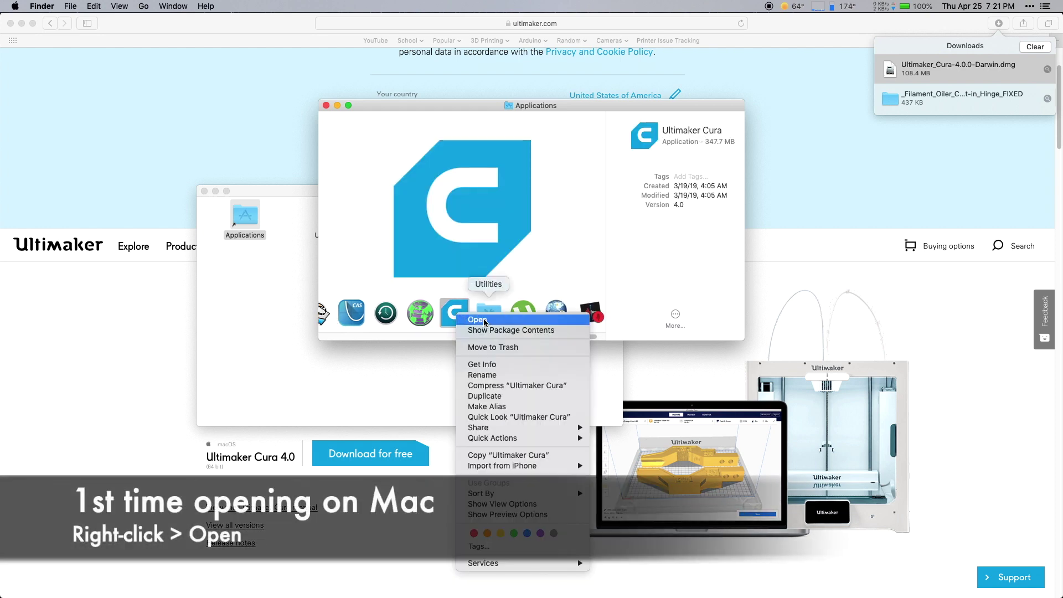
click(483, 320)
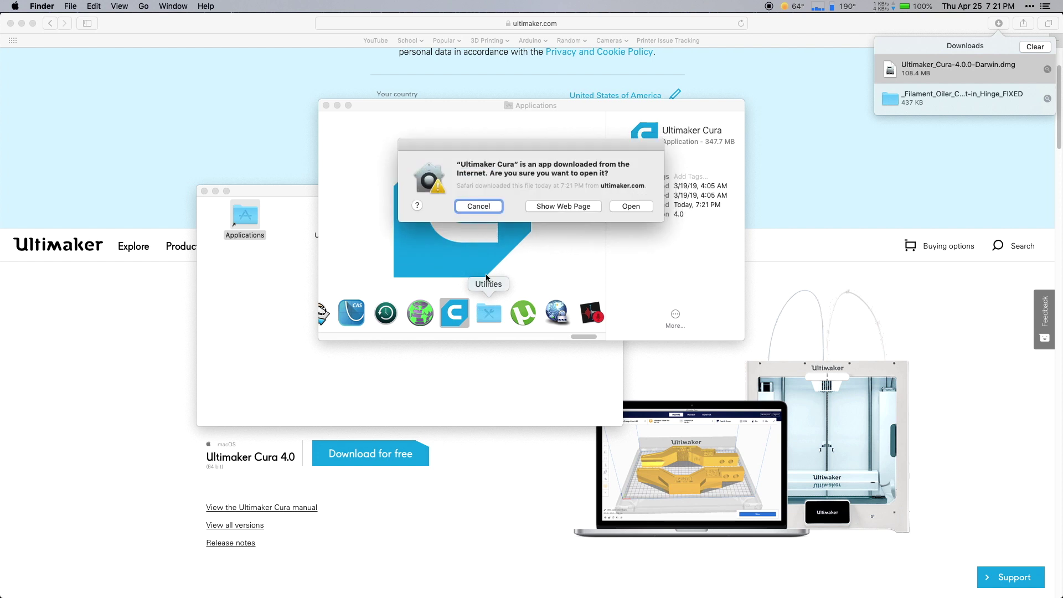
Confirm opening the Internet-downloaded app and accept the Ultimaker user agreement
click(630, 206)
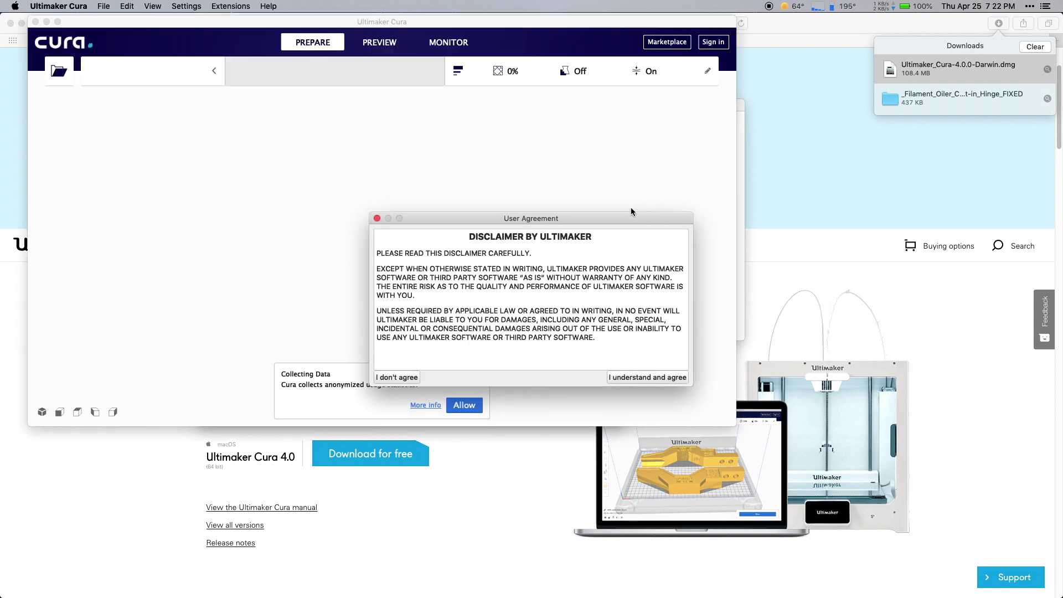
click(639, 377)
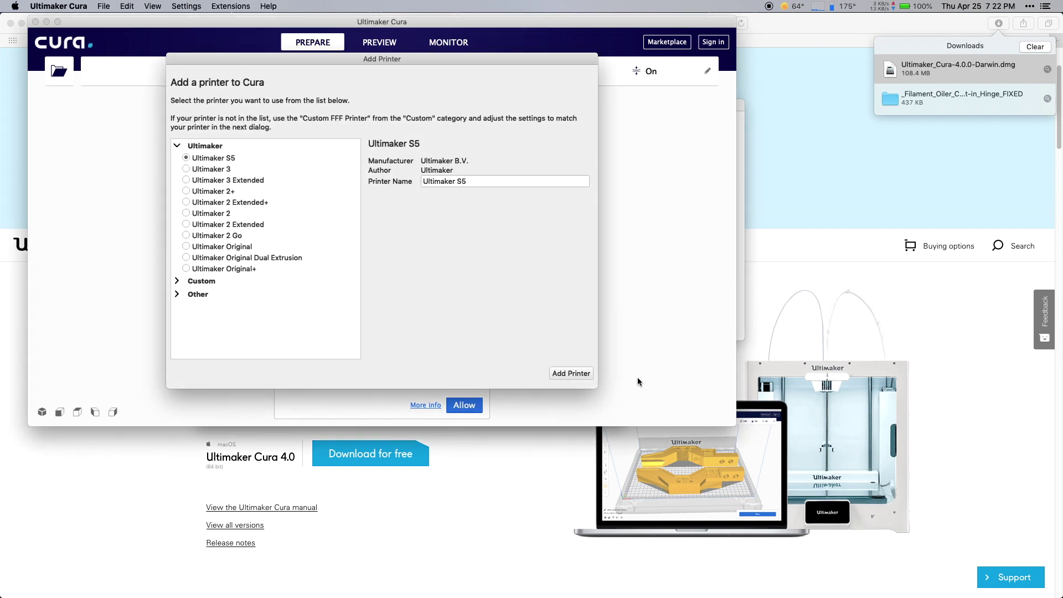
Add the Creality CR-10S from the Other printers category
click(176, 296)
scroll(251, 300, down, 2)
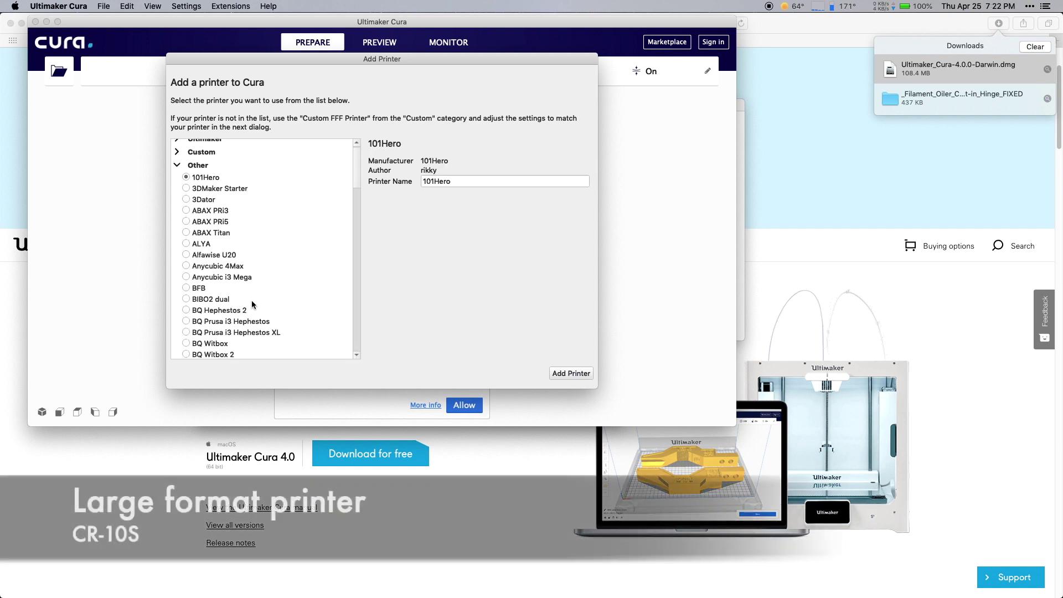
scroll(255, 308, down, 5)
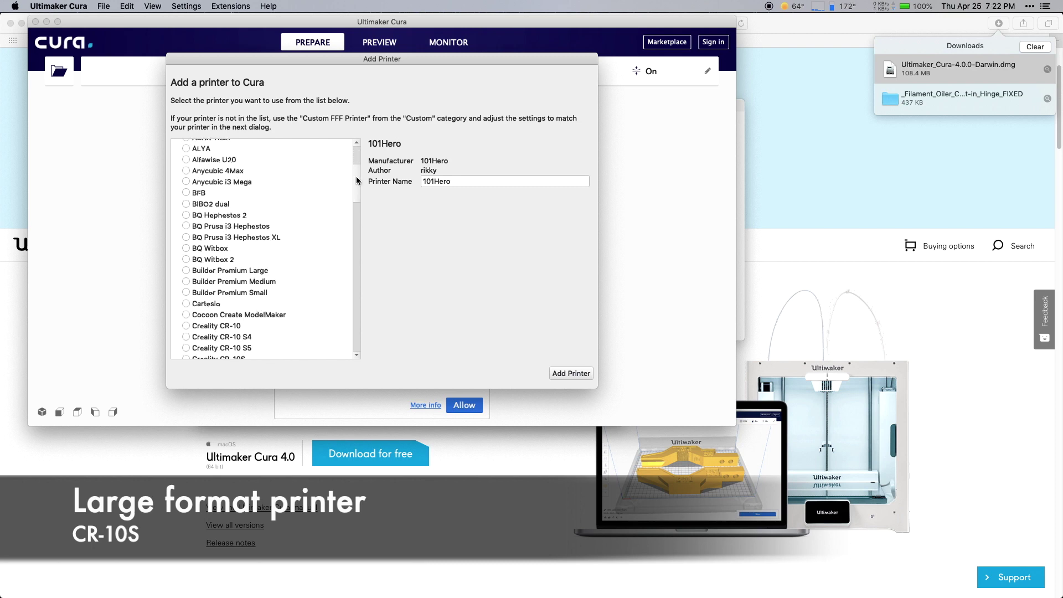
scroll(357, 184, down, 3)
scroll(354, 188, up, 5)
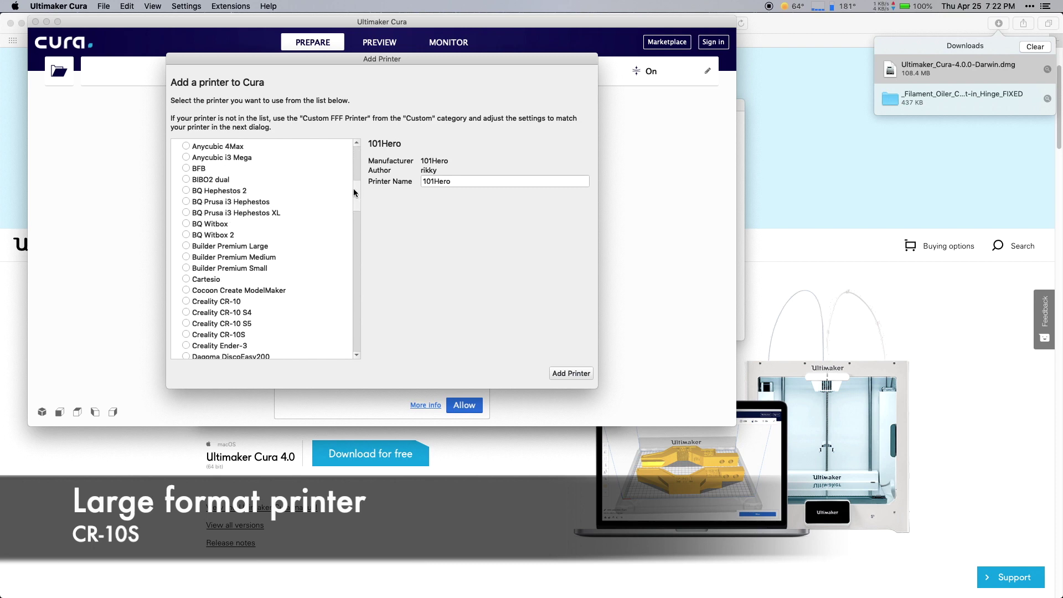
scroll(354, 187, down, 1)
scroll(355, 188, down, 5)
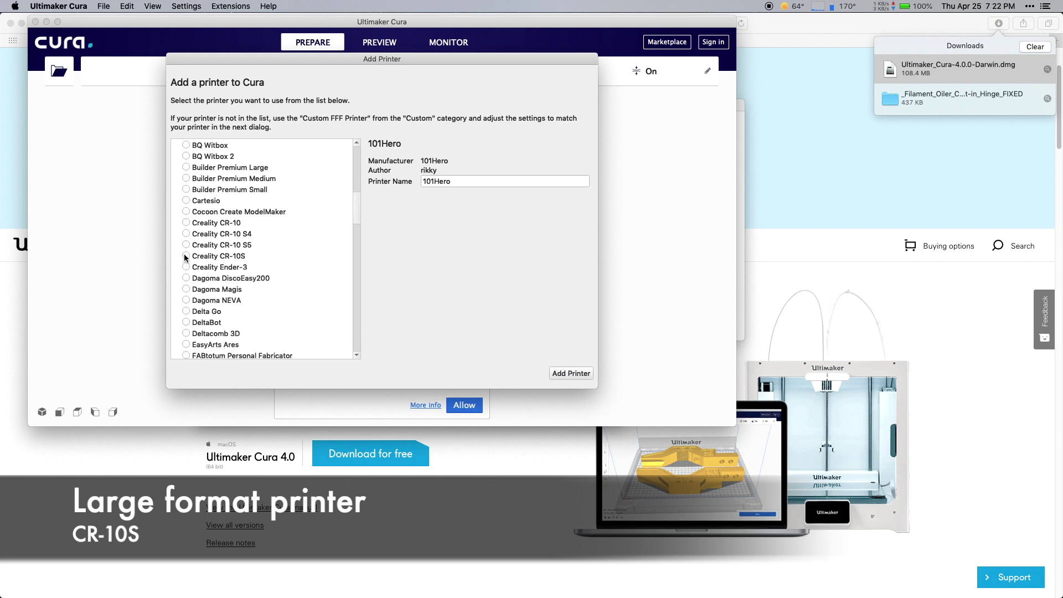
click(186, 255)
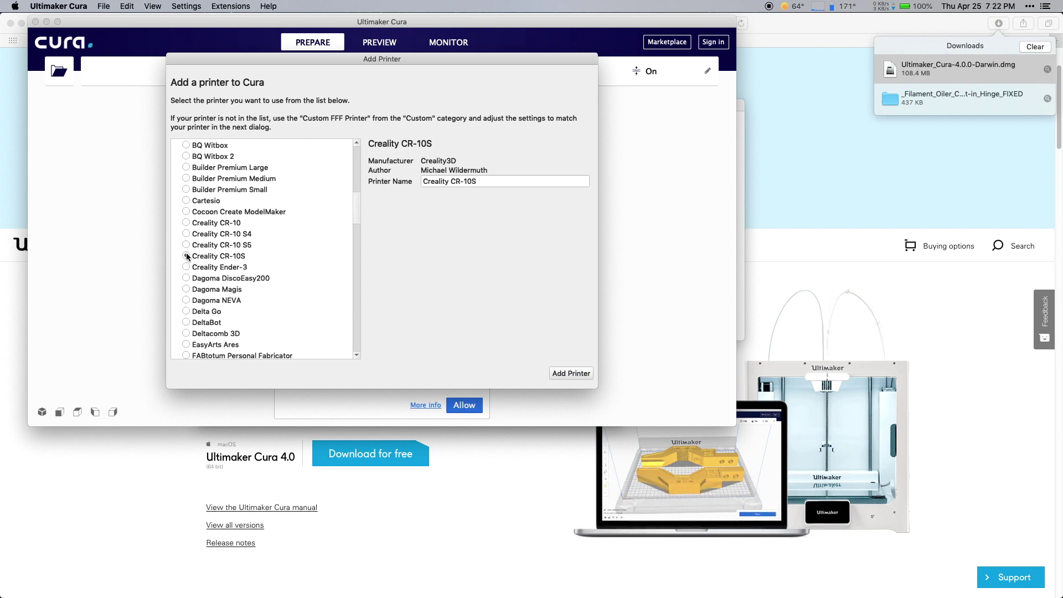
click(557, 373)
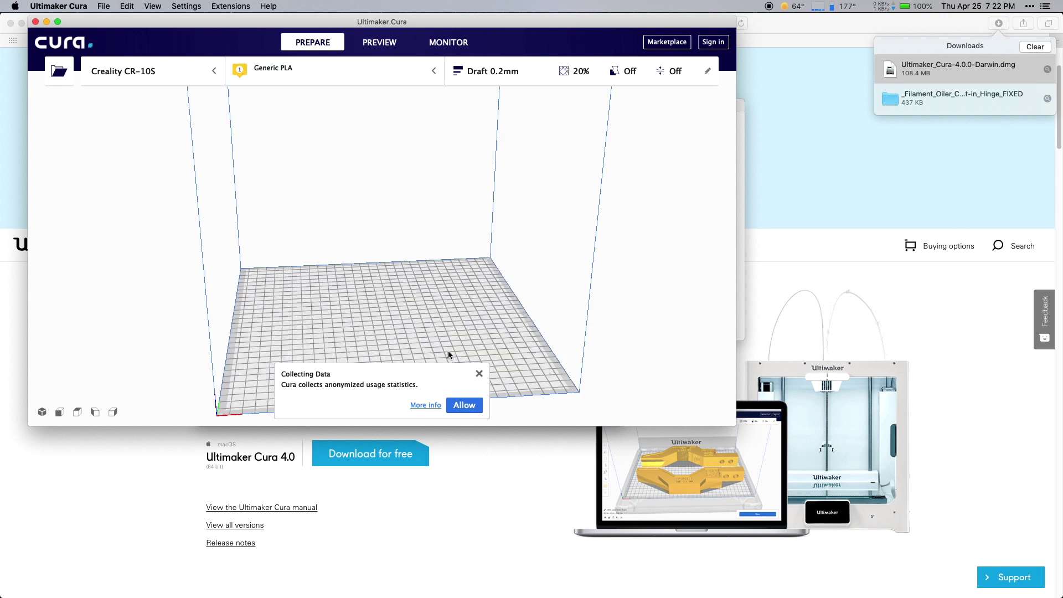
Allow anonymous usage statistics, then add a Prusa i3 from the Other printers list
click(464, 405)
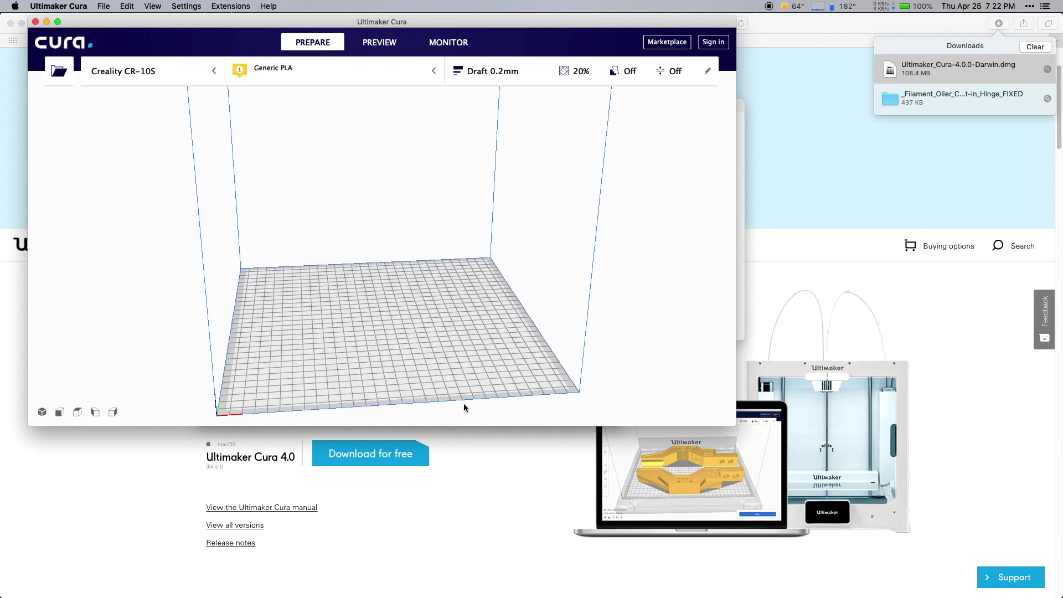
click(213, 73)
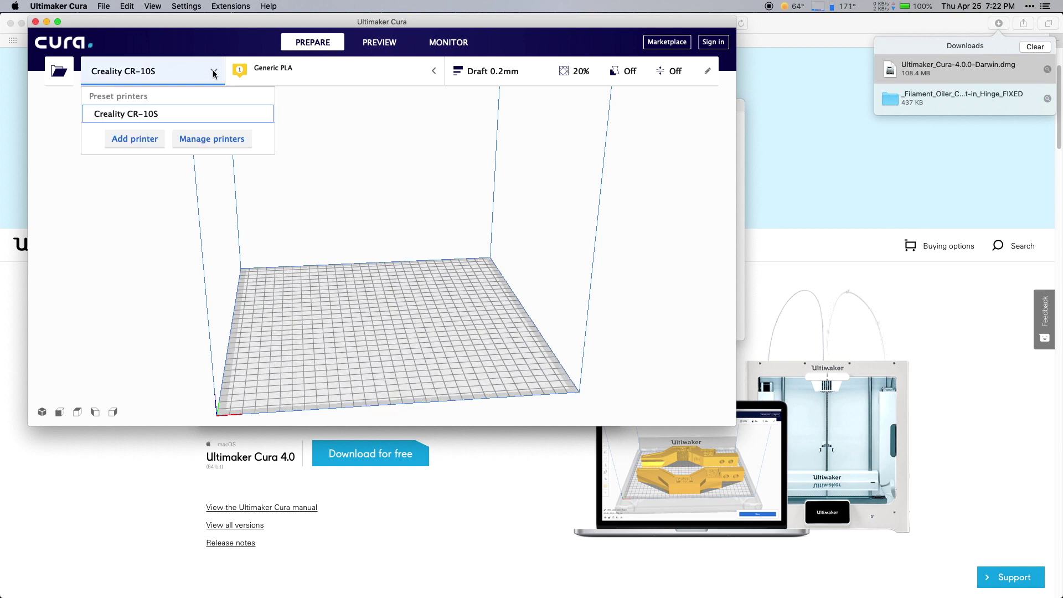
click(133, 140)
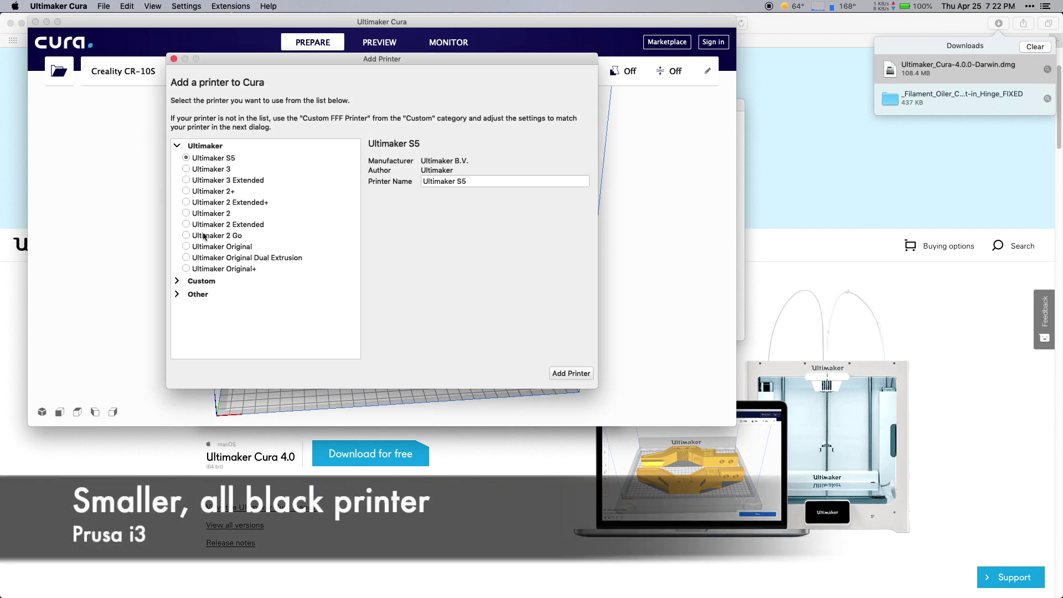
click(178, 294)
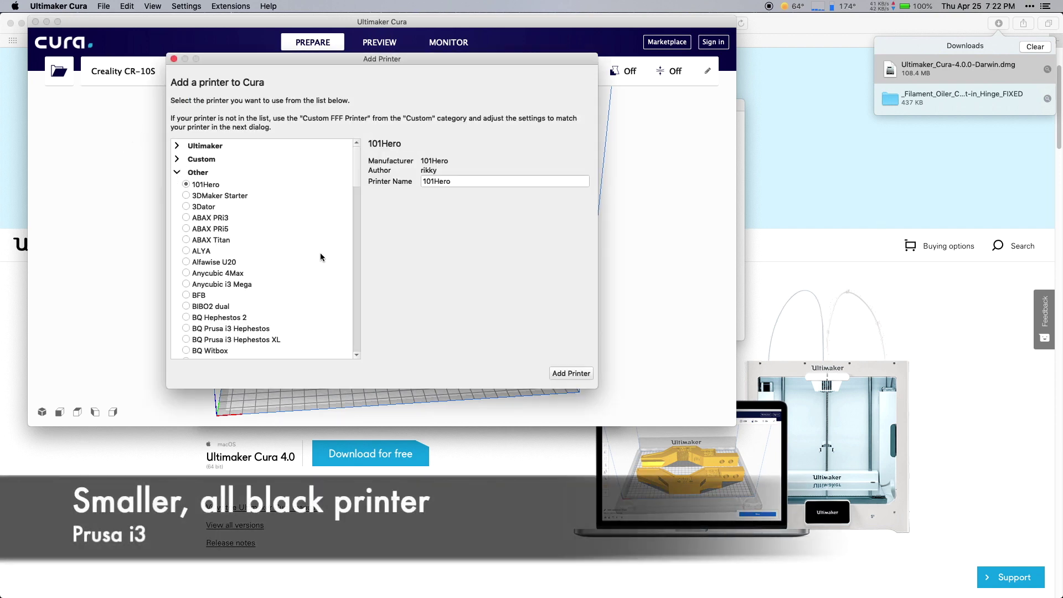
scroll(333, 243, down, 10)
scroll(342, 243, down, 15)
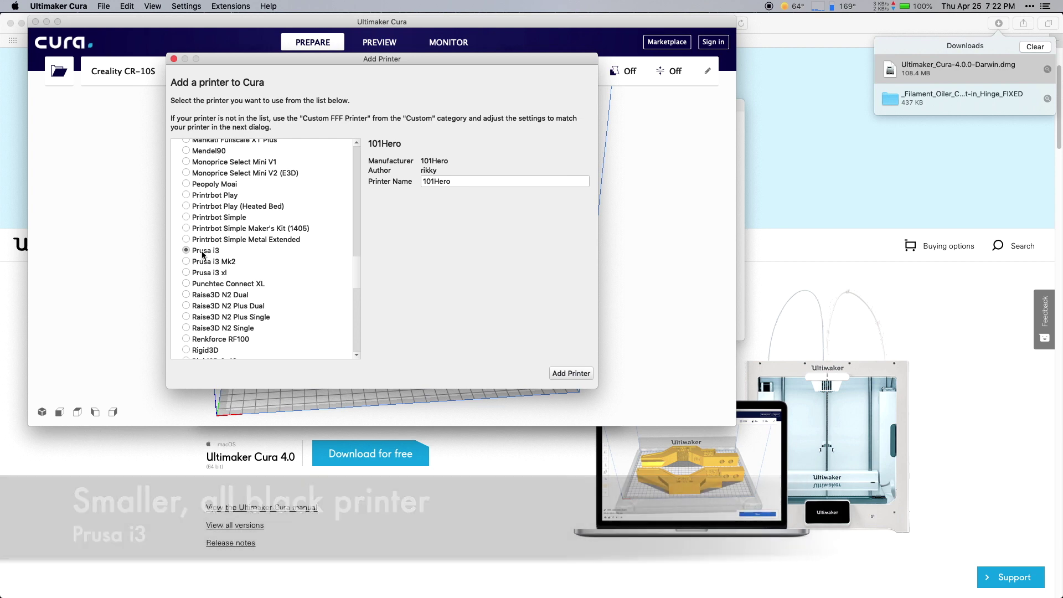
click(567, 373)
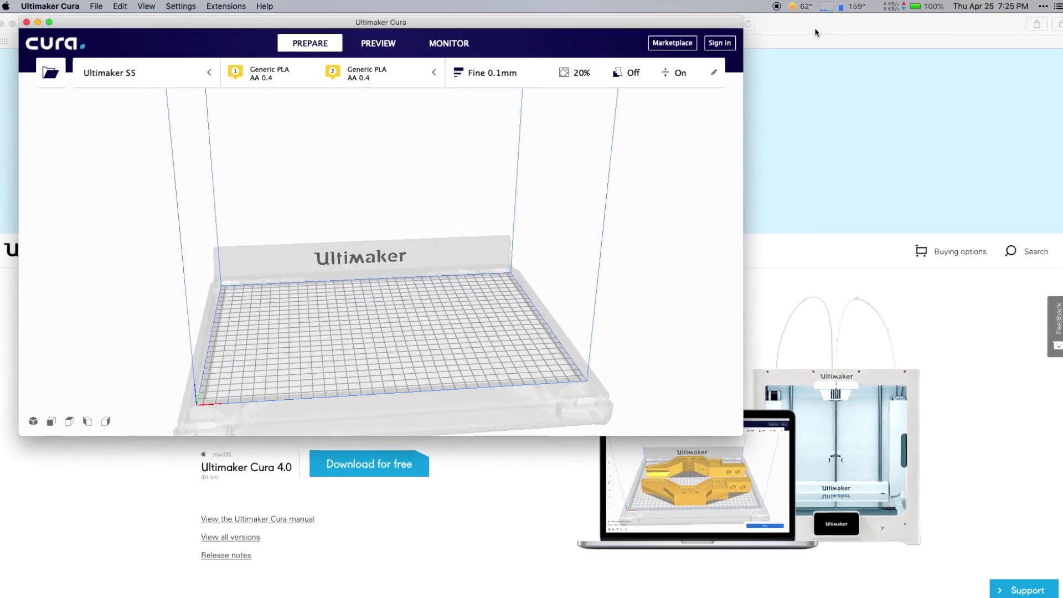
In Safari, replace the current address with bit.ly/2FASQQ3 and load it
click(815, 33)
click(598, 26)
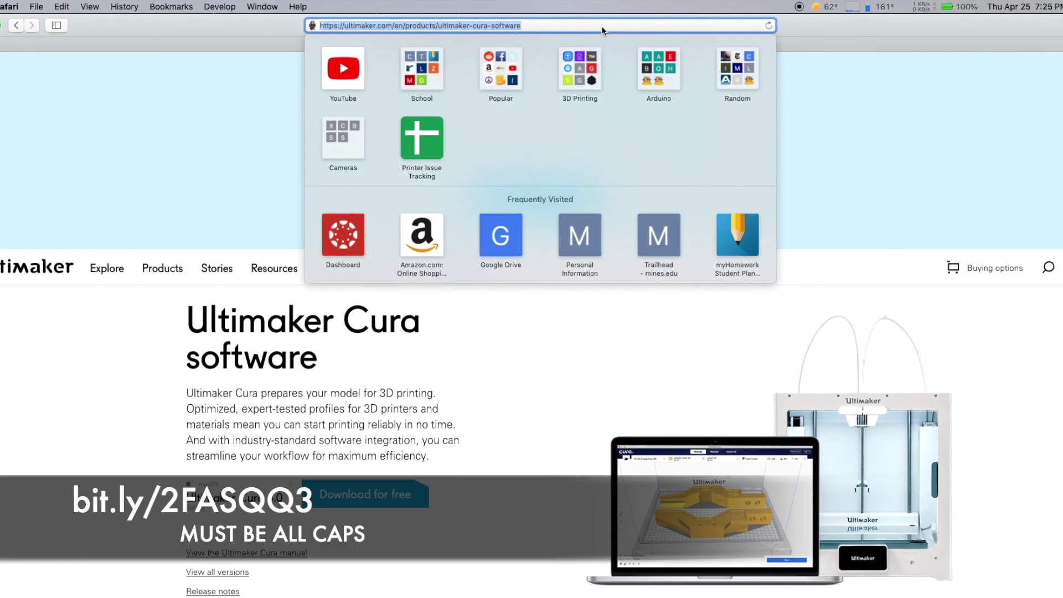
key(BackSpace)
text(bi)
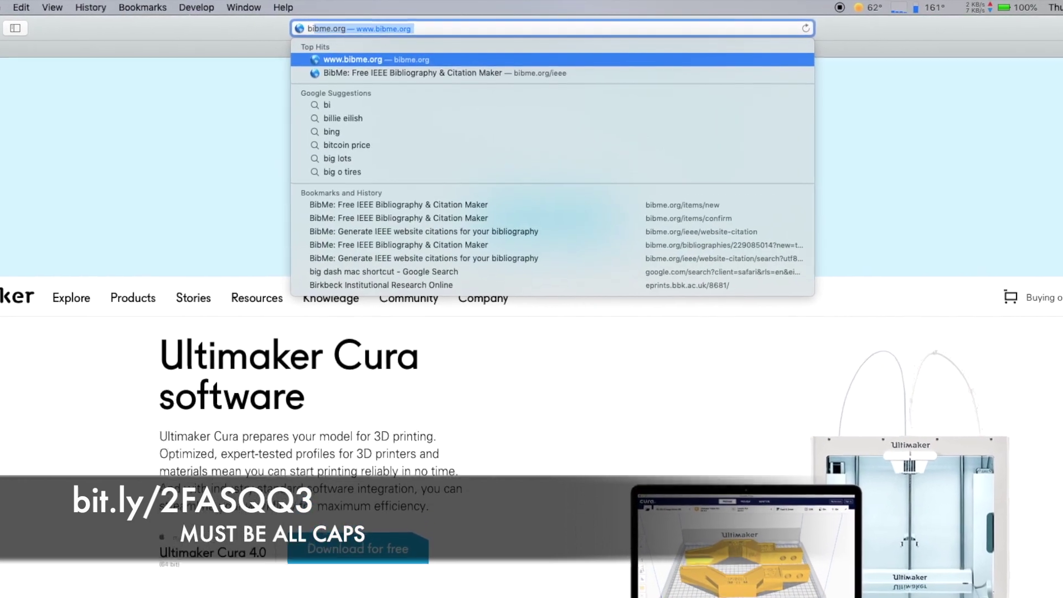
text(t.ly)
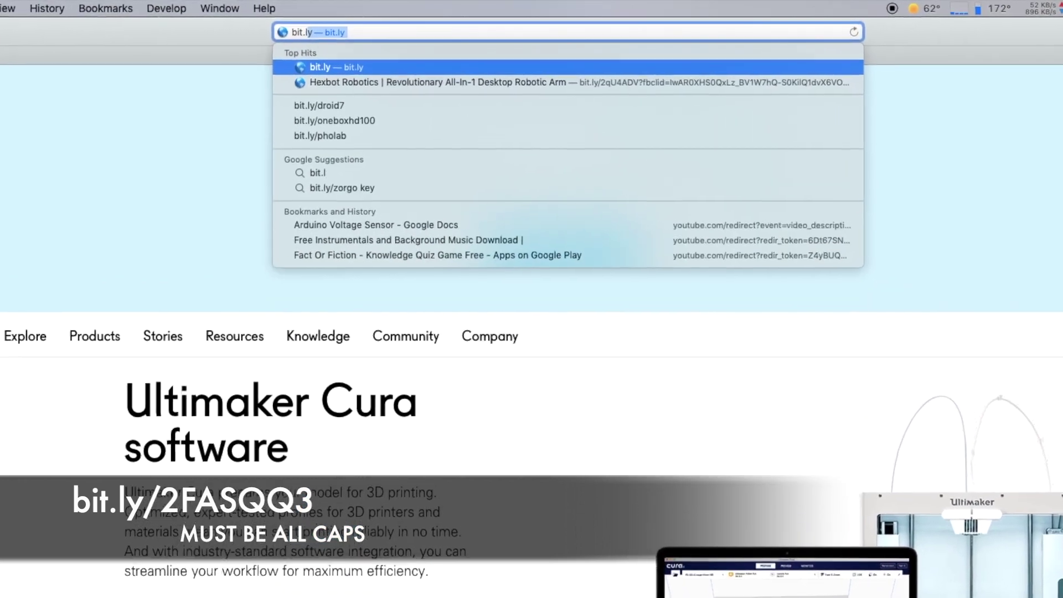
text(/2)
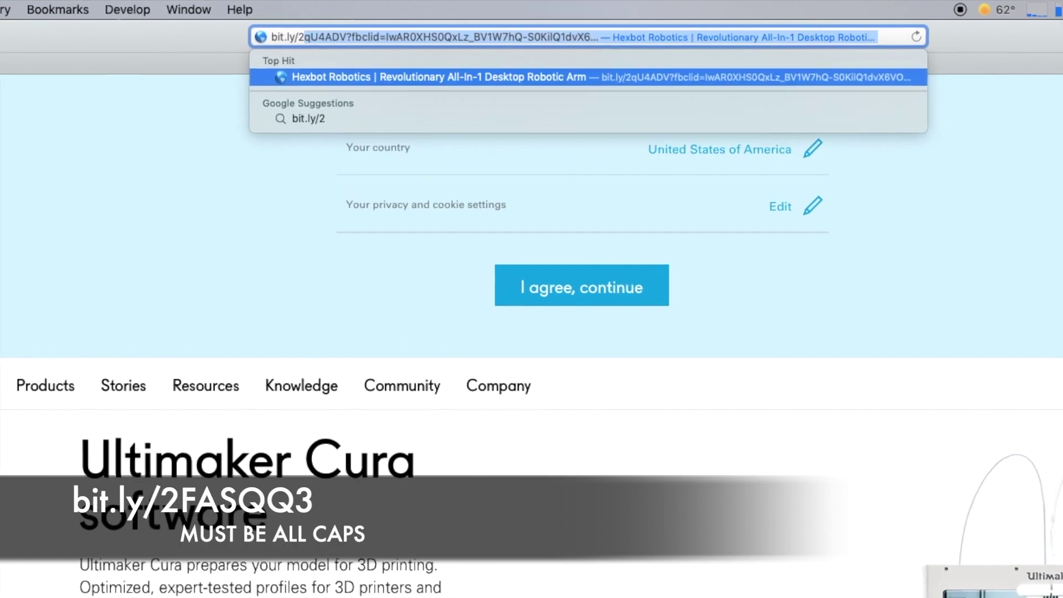
text(FA)
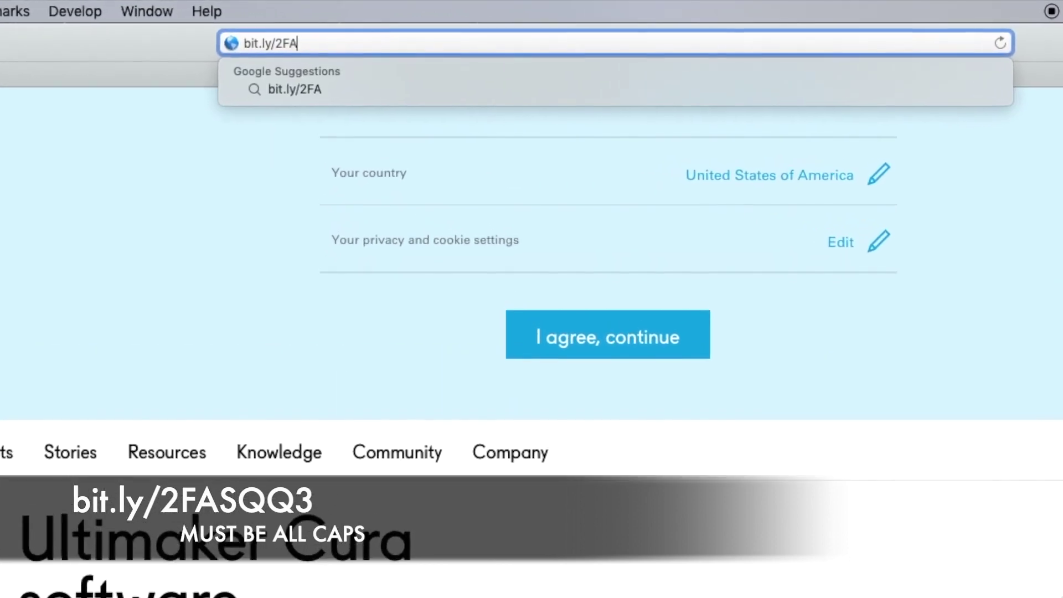
text(SQ)
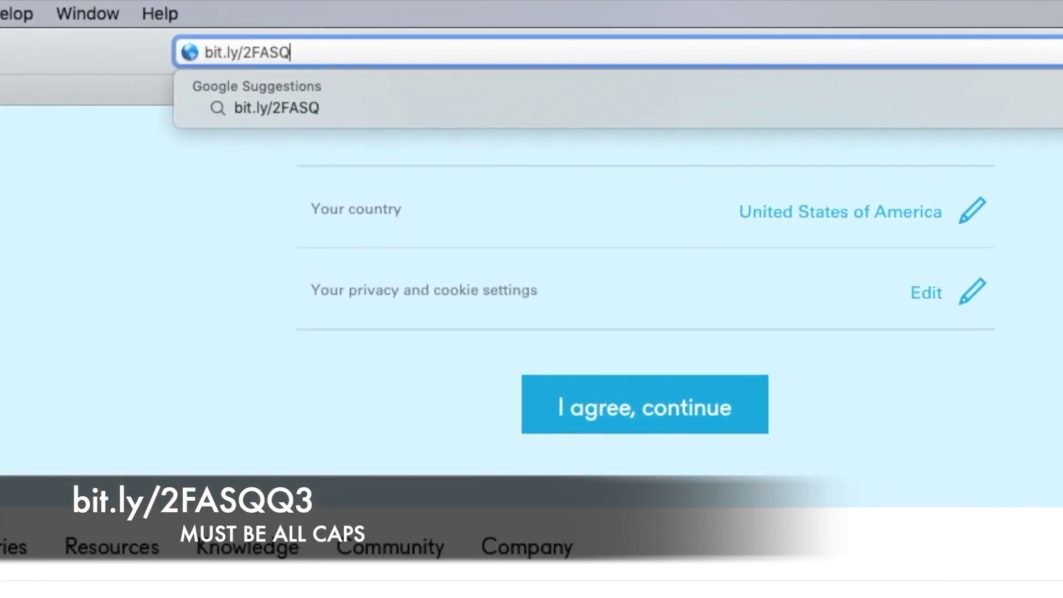
text(Q3)
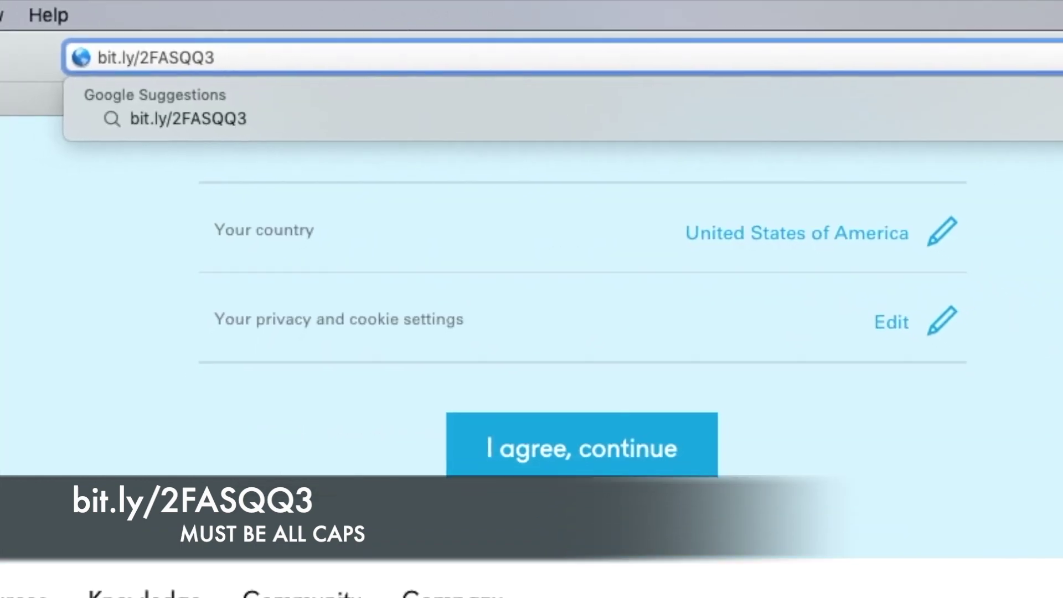
key(Return)
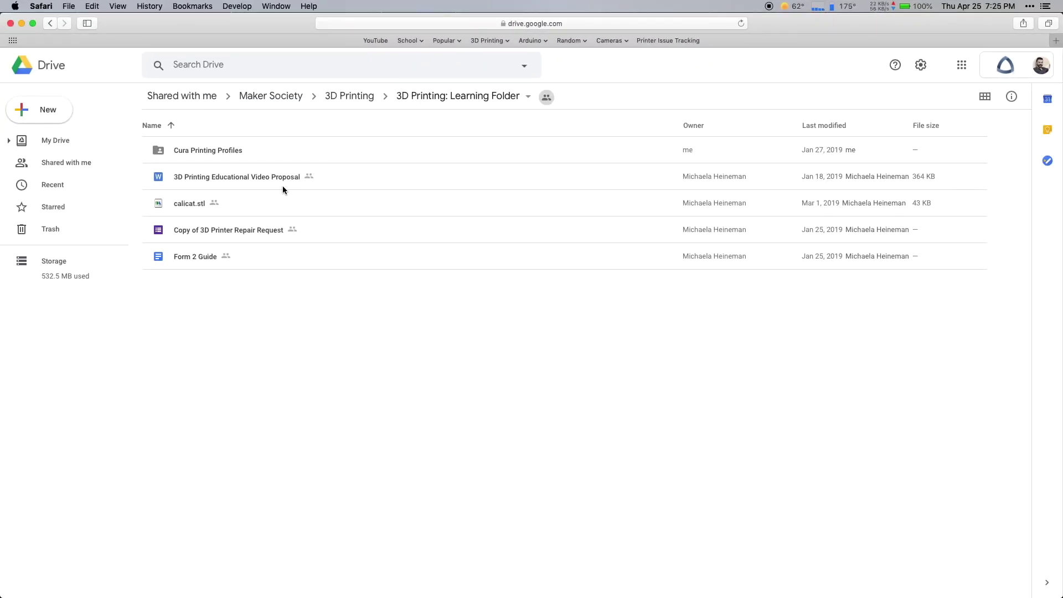
Open Cura Printing Profiles and download the 'Mines - CR-10S PLA' and 'Mines - Makerselect PLA' profiles
click(195, 155)
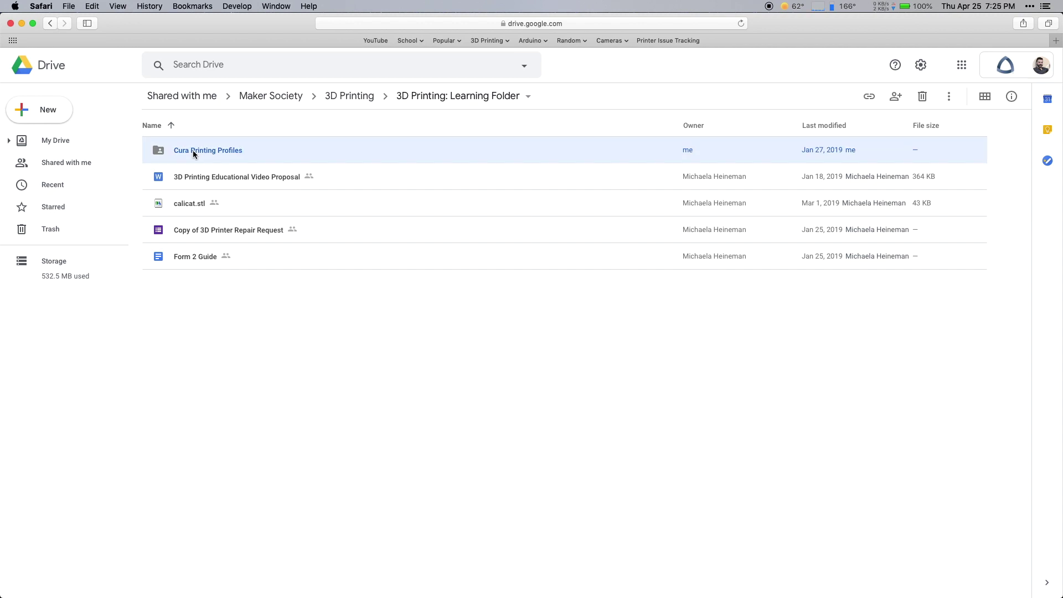
double_click(193, 151)
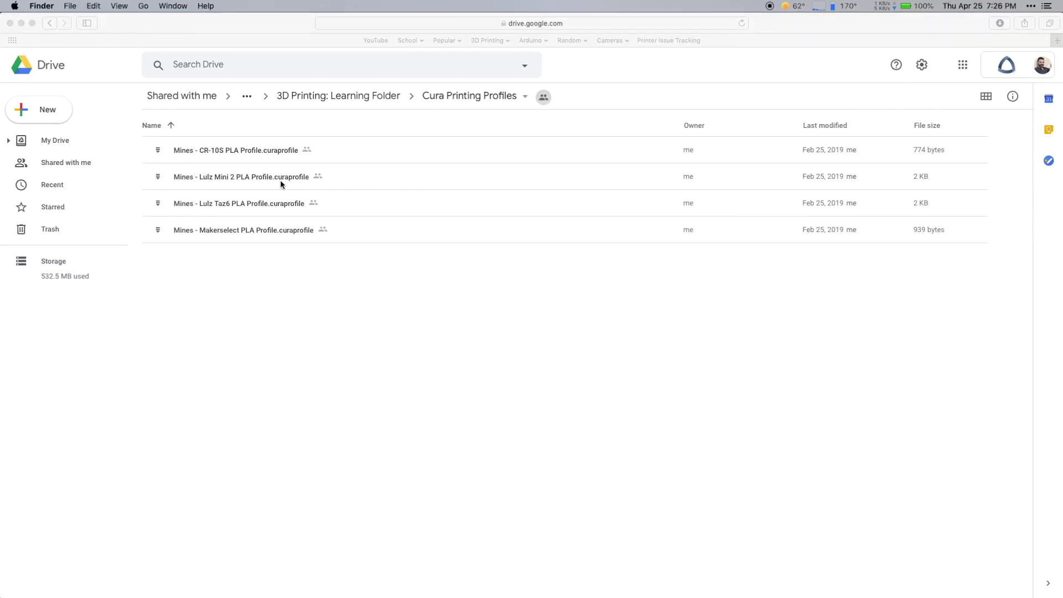
right_click(248, 153)
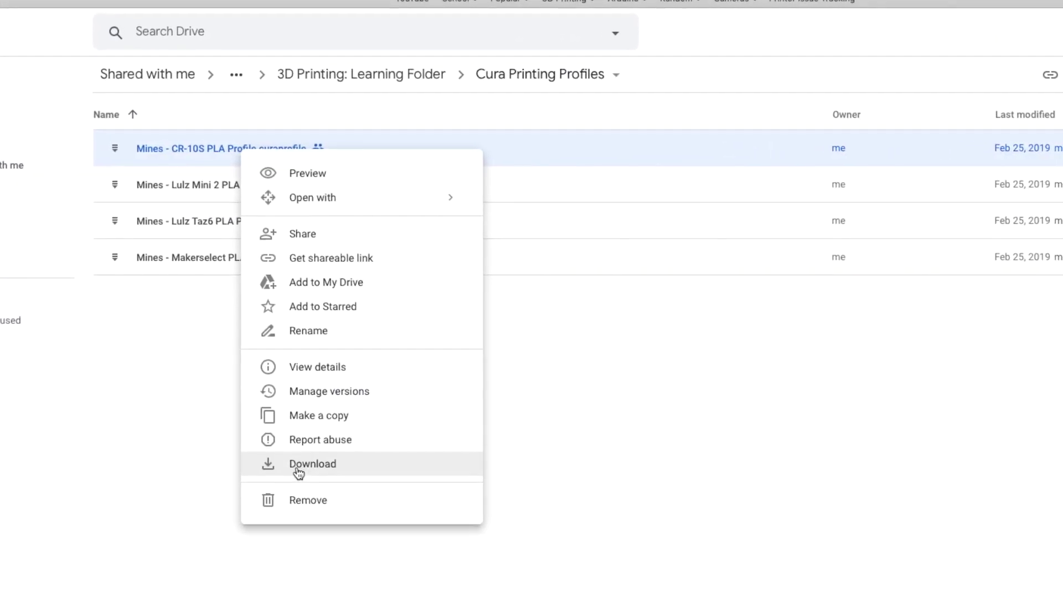
click(295, 478)
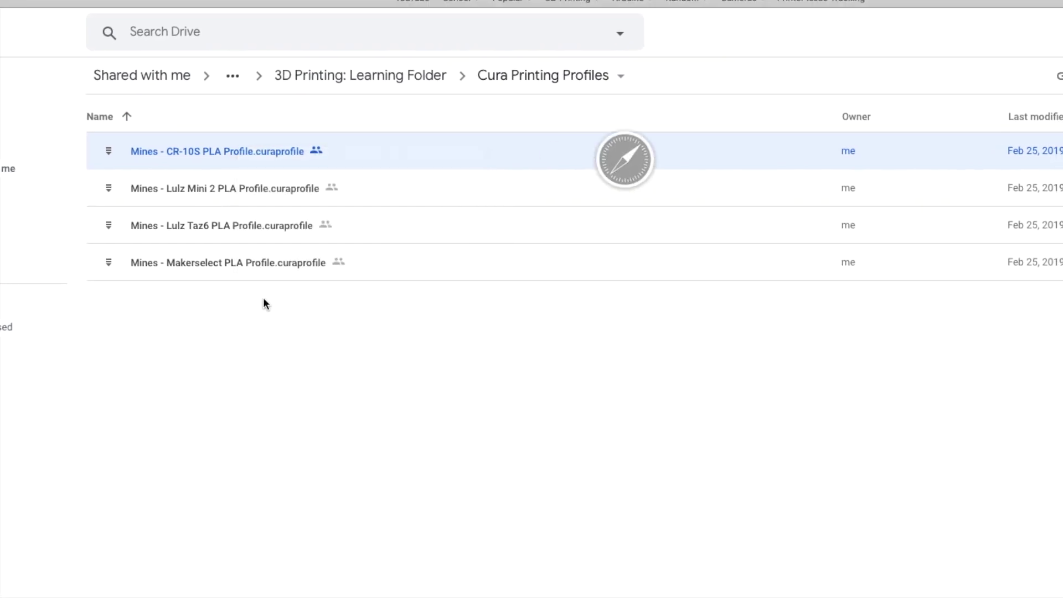
right_click(221, 262)
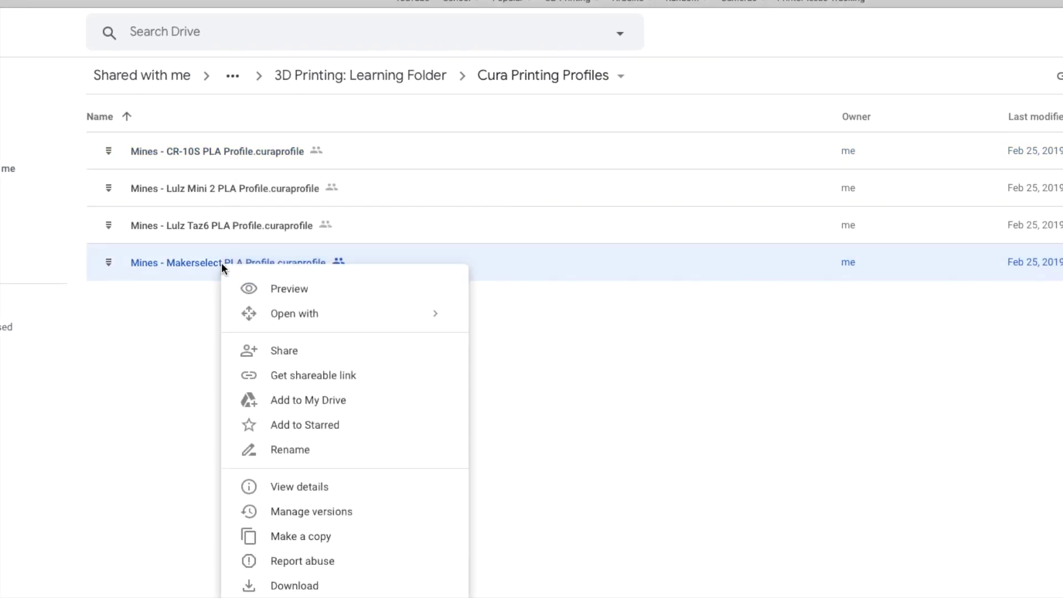
click(307, 588)
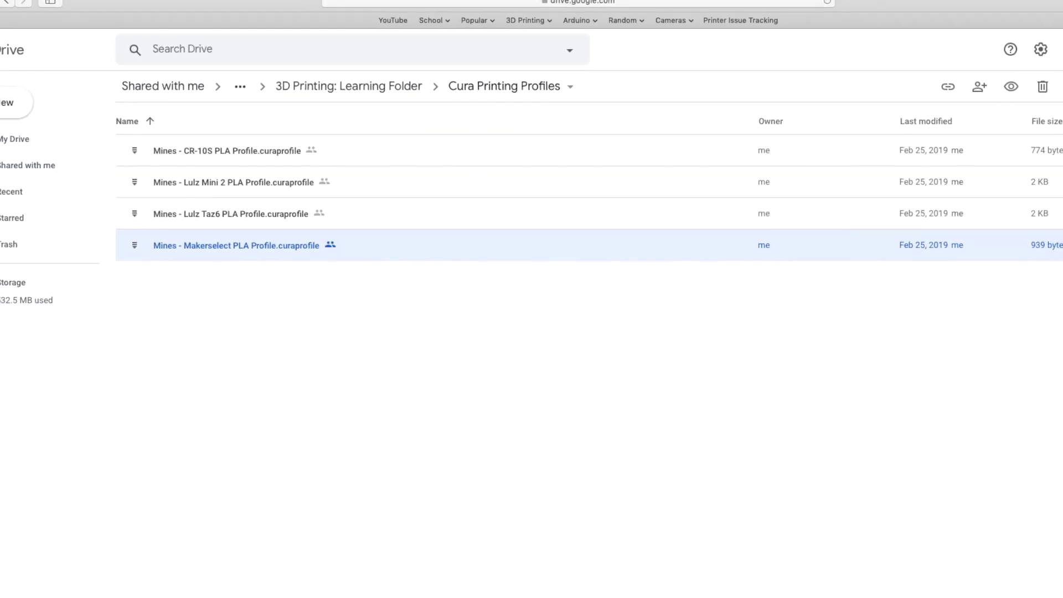
Bring the Cura window forward from the dock and open Manage printers from the printer list
right_click(807, 595)
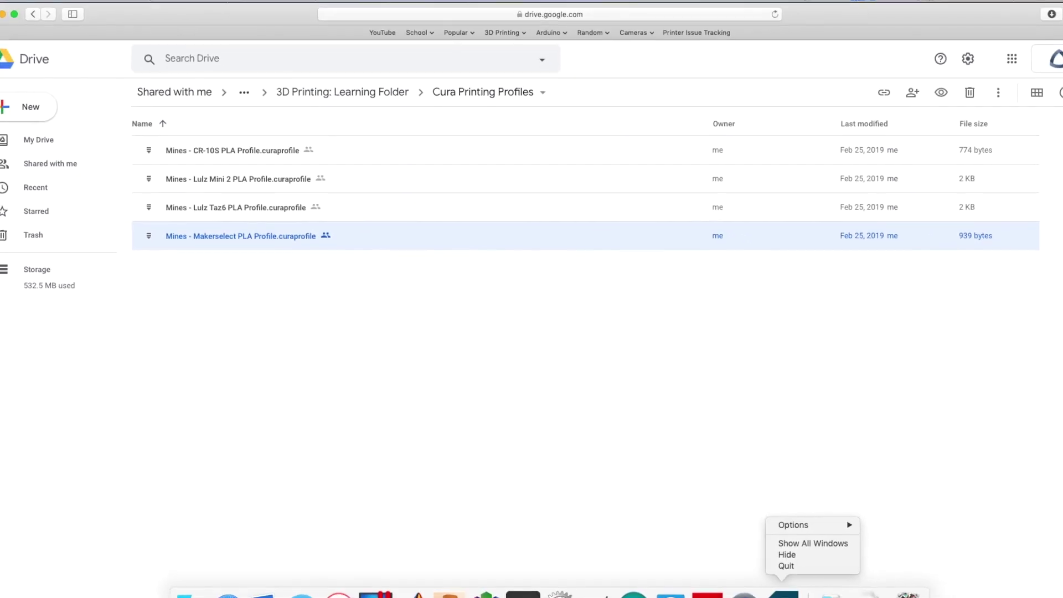
click(791, 526)
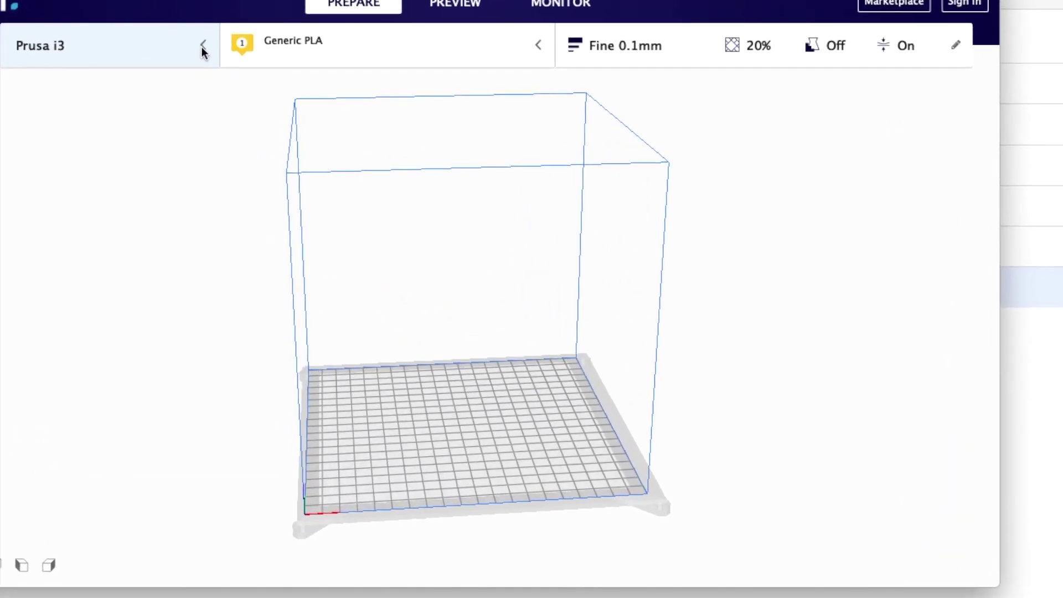
click(207, 60)
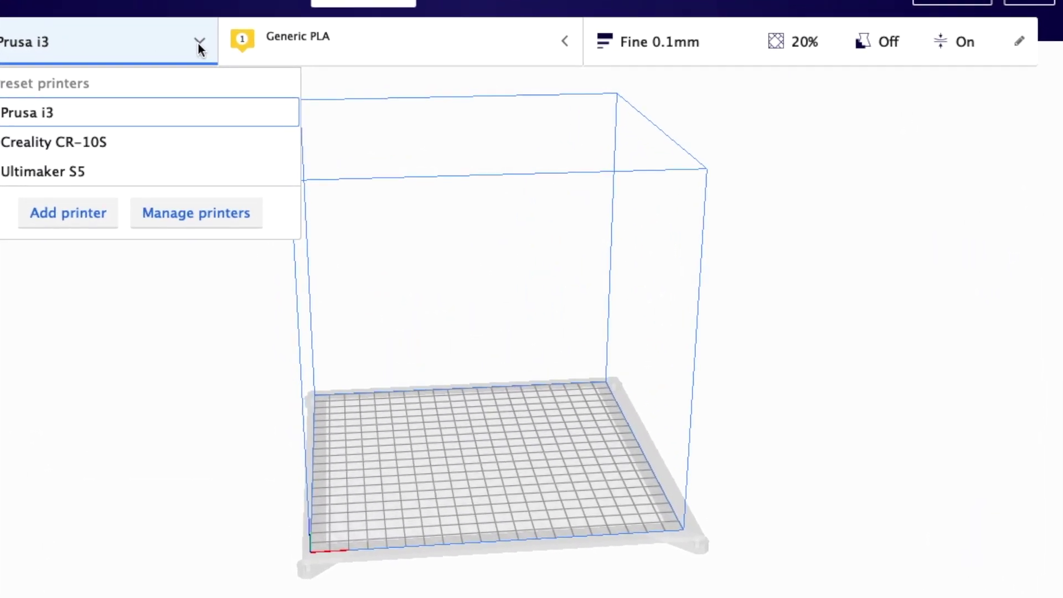
click(184, 214)
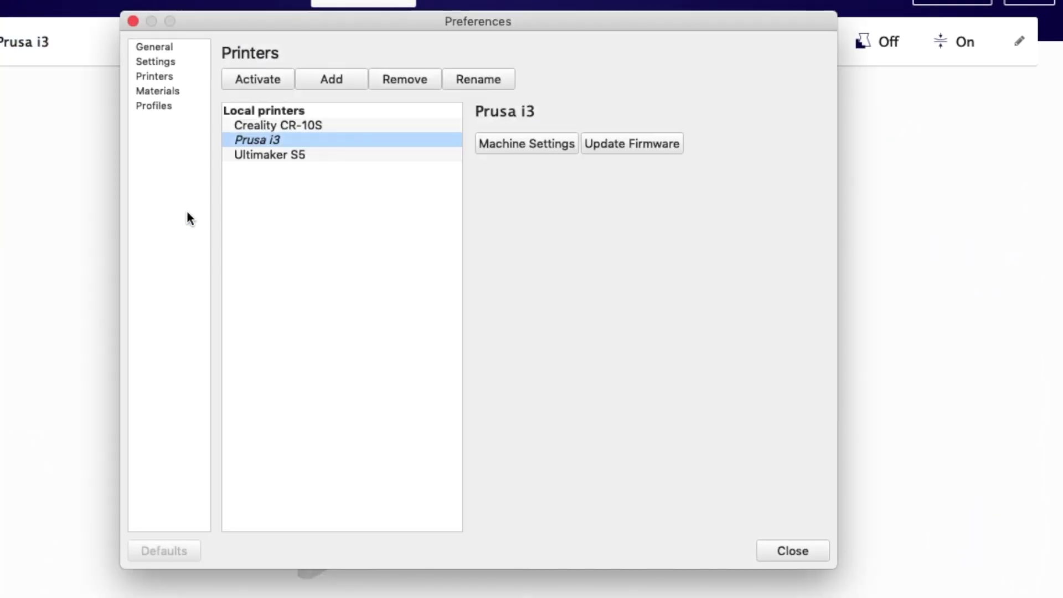
Import the Mines - CR-10S PLA Profile .curaprofile from Downloads into Cura's profiles
click(156, 109)
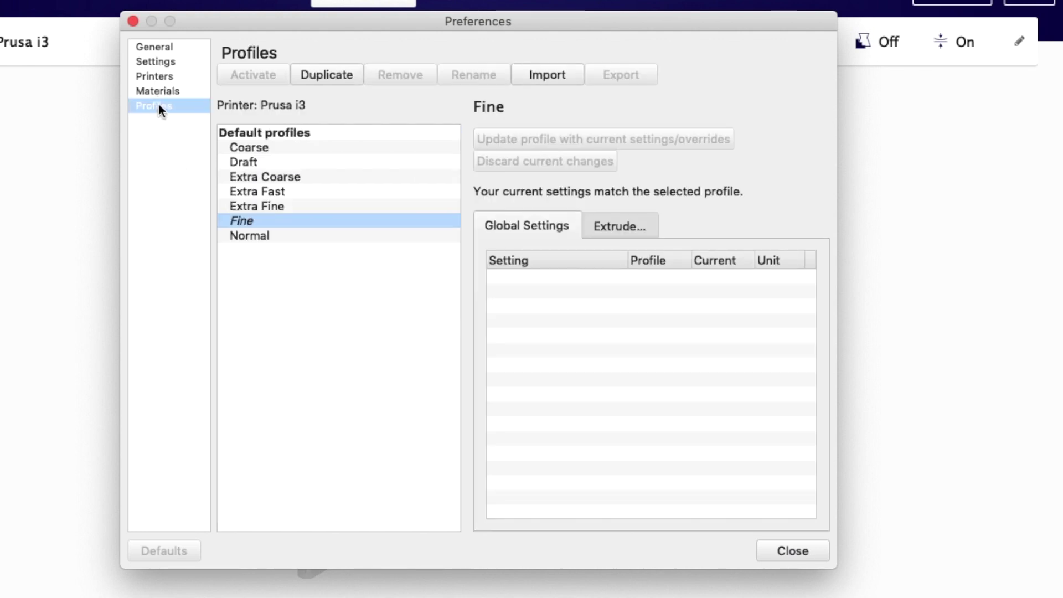
click(549, 78)
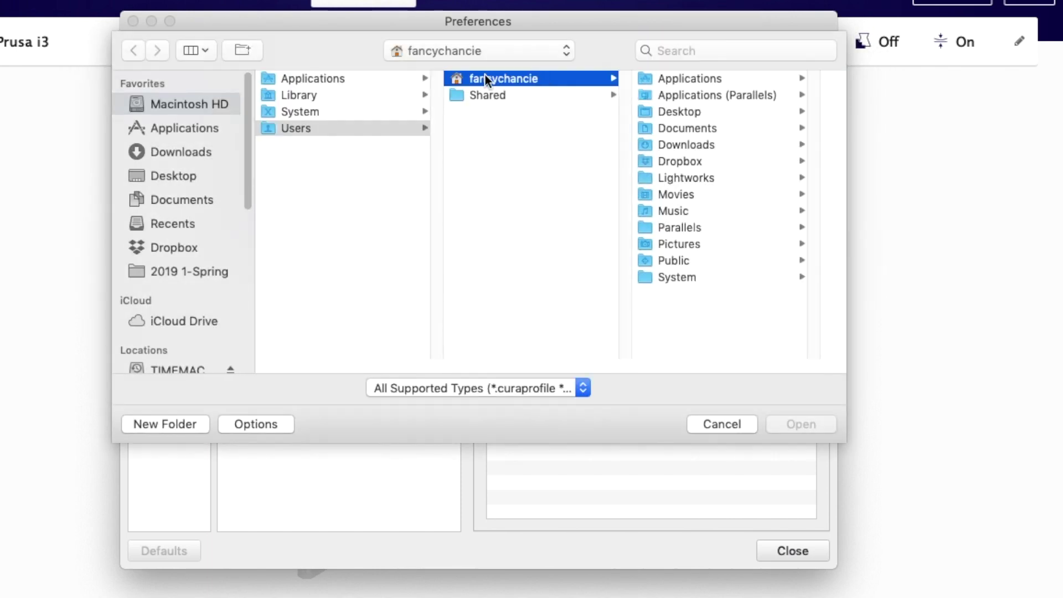
click(173, 155)
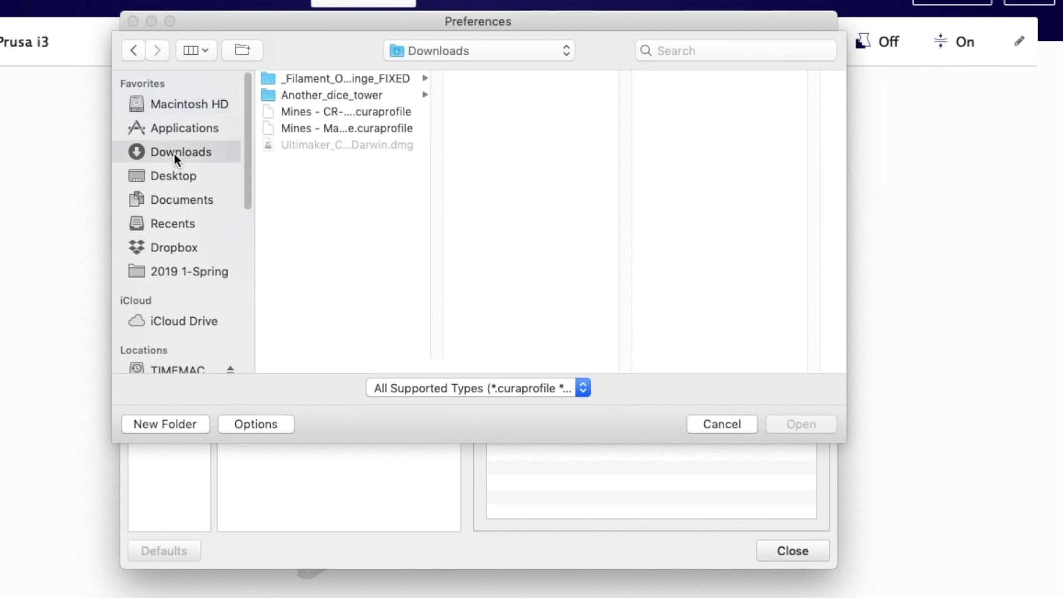
click(355, 112)
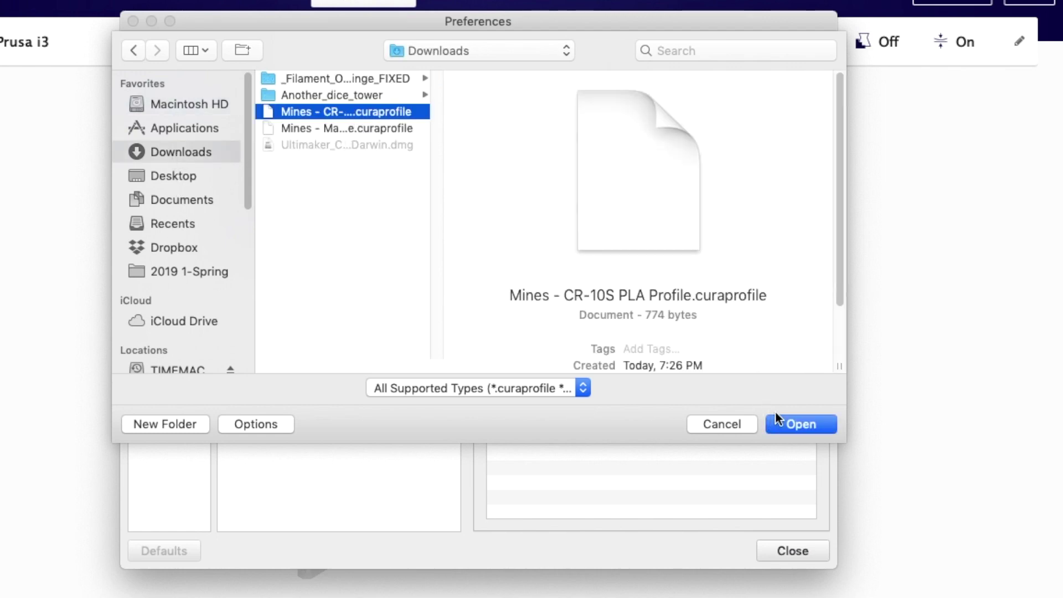
click(786, 425)
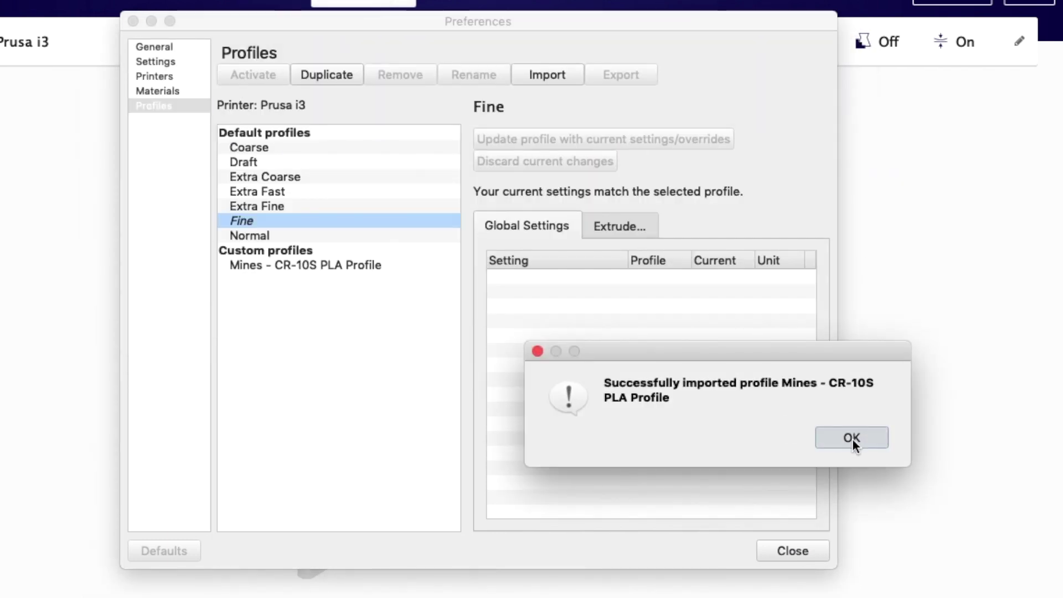
click(852, 438)
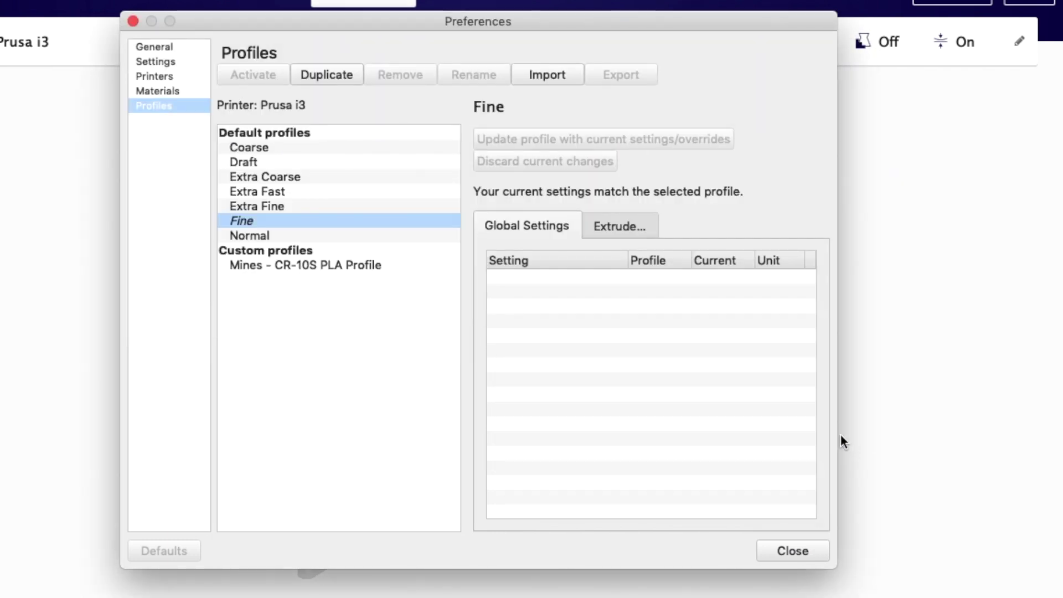
Import the Mines - Makerselect PLA Profile .curaprofile as a second custom profile
click(535, 78)
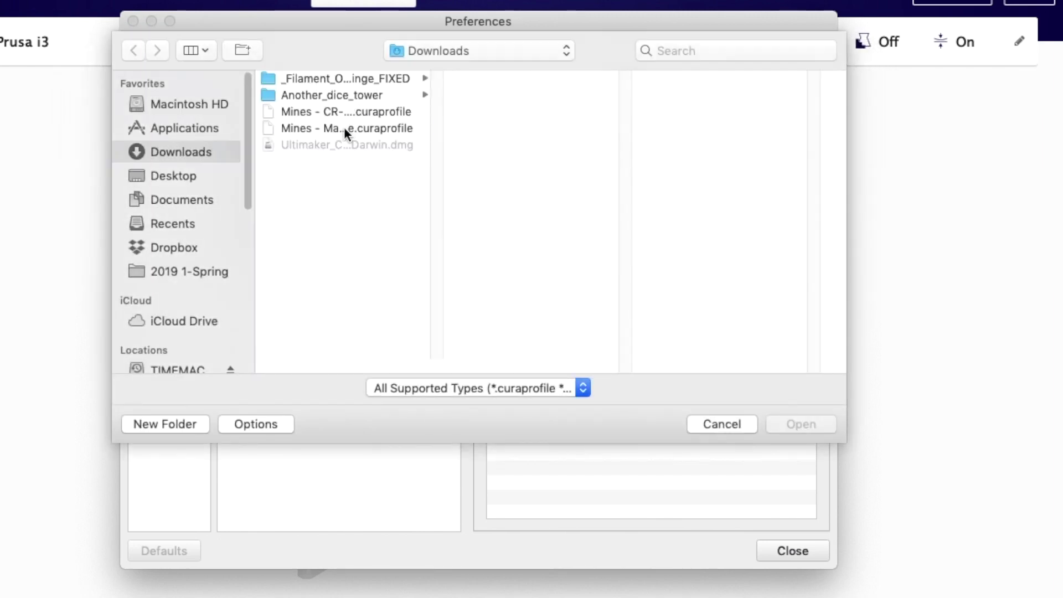
click(344, 127)
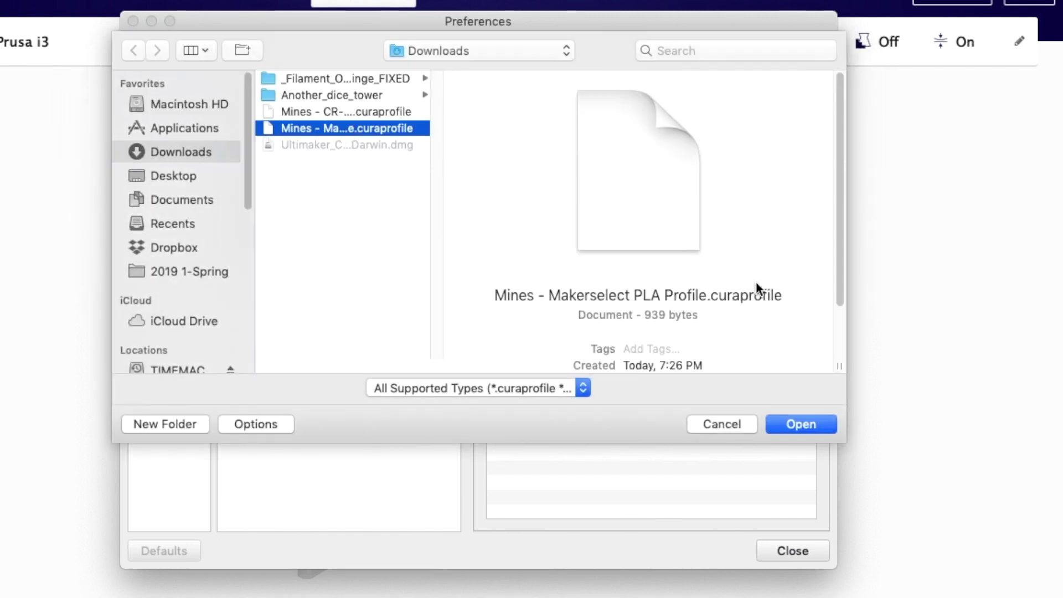
click(798, 424)
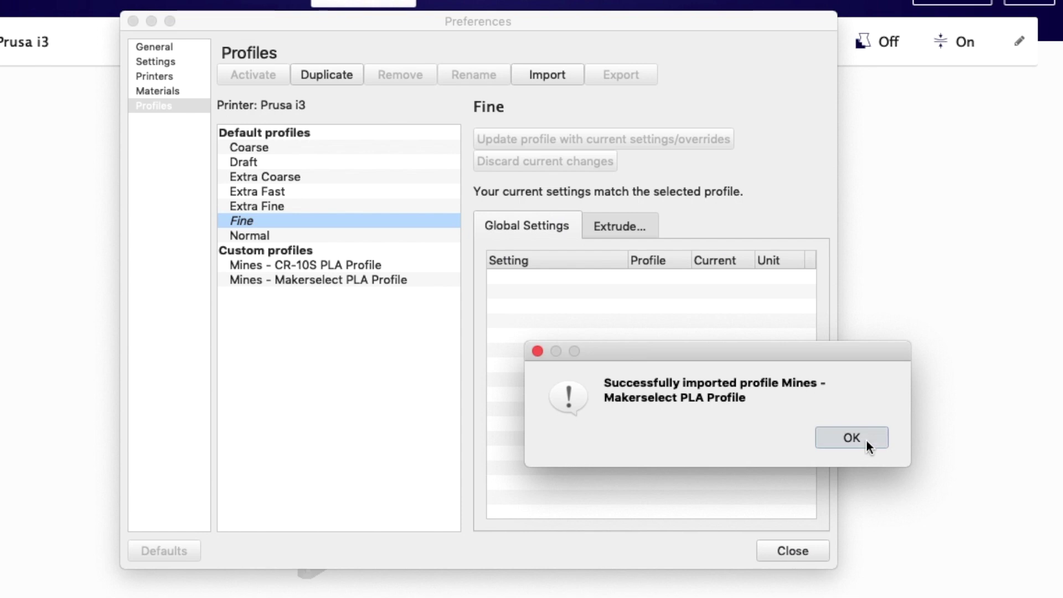
click(867, 439)
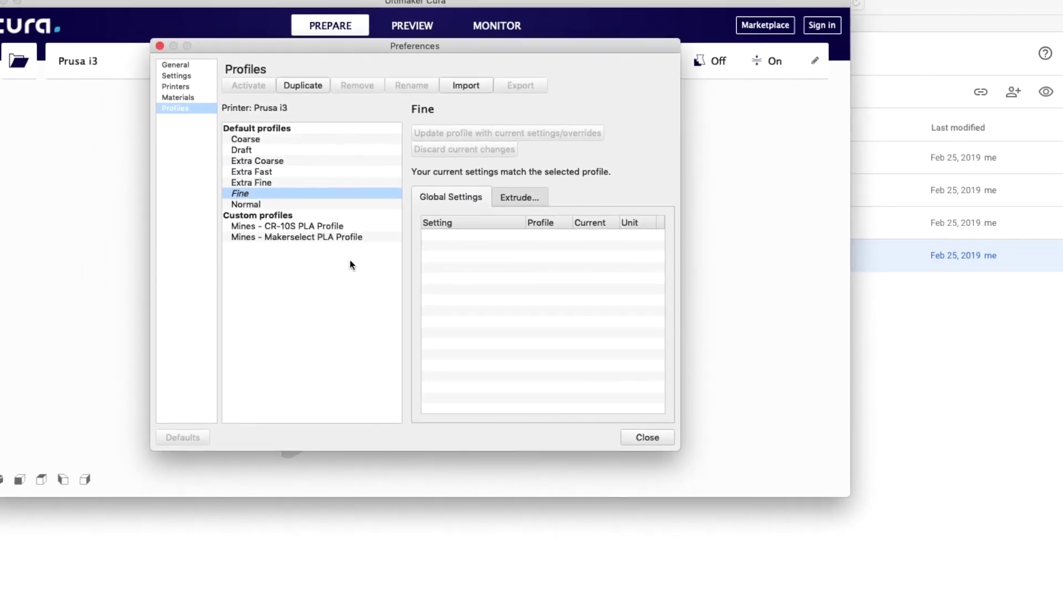
Close Preferences and load OilerWithDongle.STL from Downloads > oiler > files onto the build plate
click(587, 392)
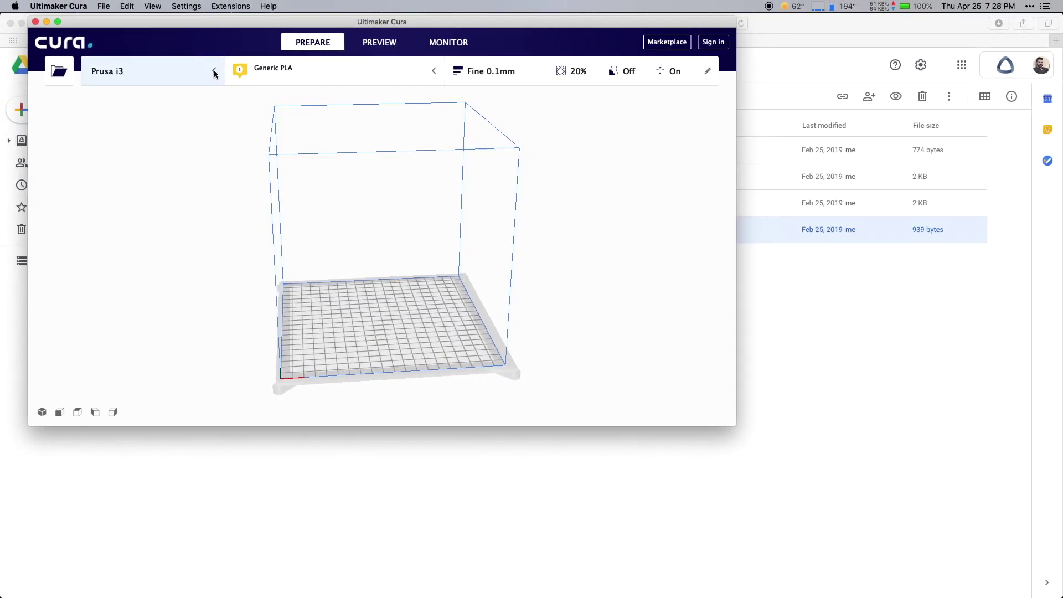
click(58, 71)
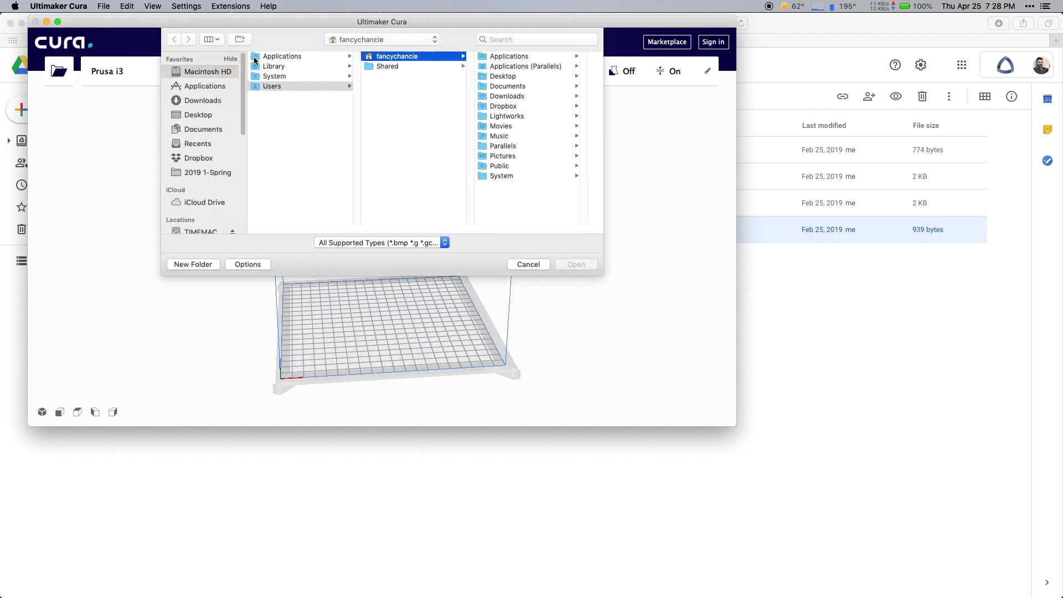
click(214, 101)
click(317, 58)
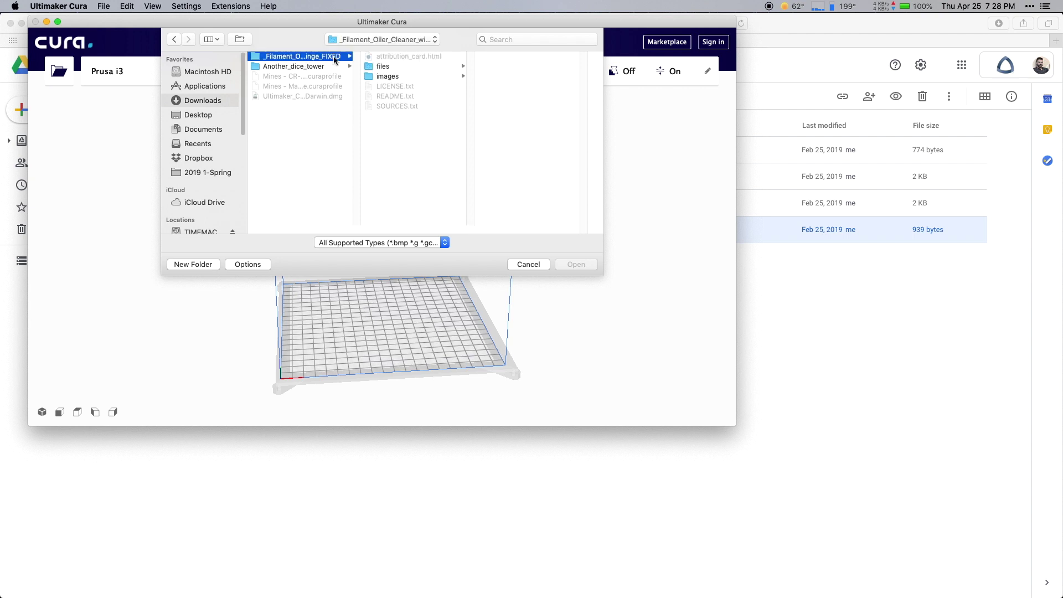
click(409, 67)
click(520, 65)
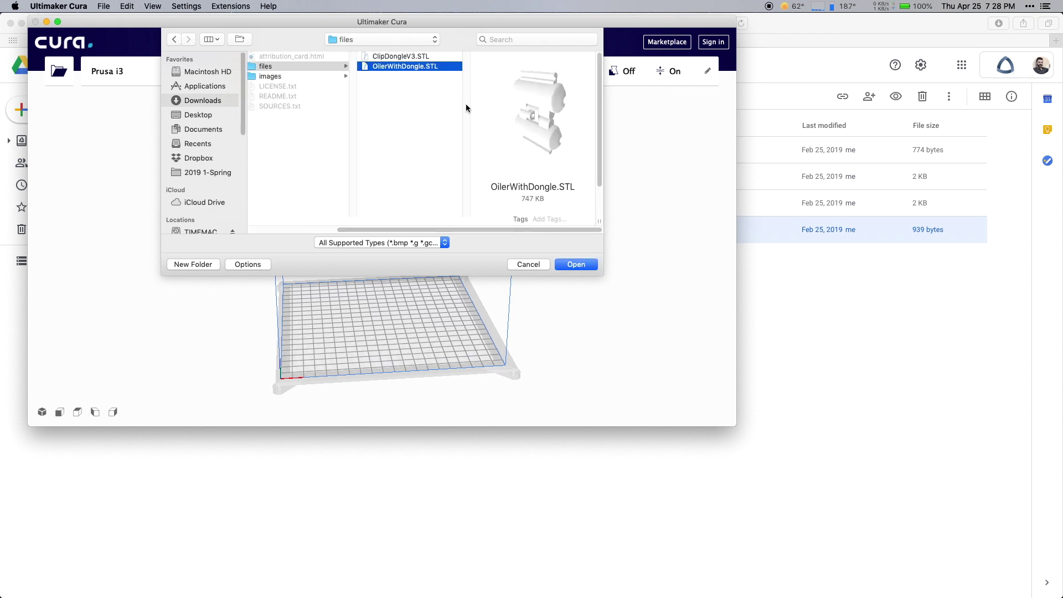
click(576, 264)
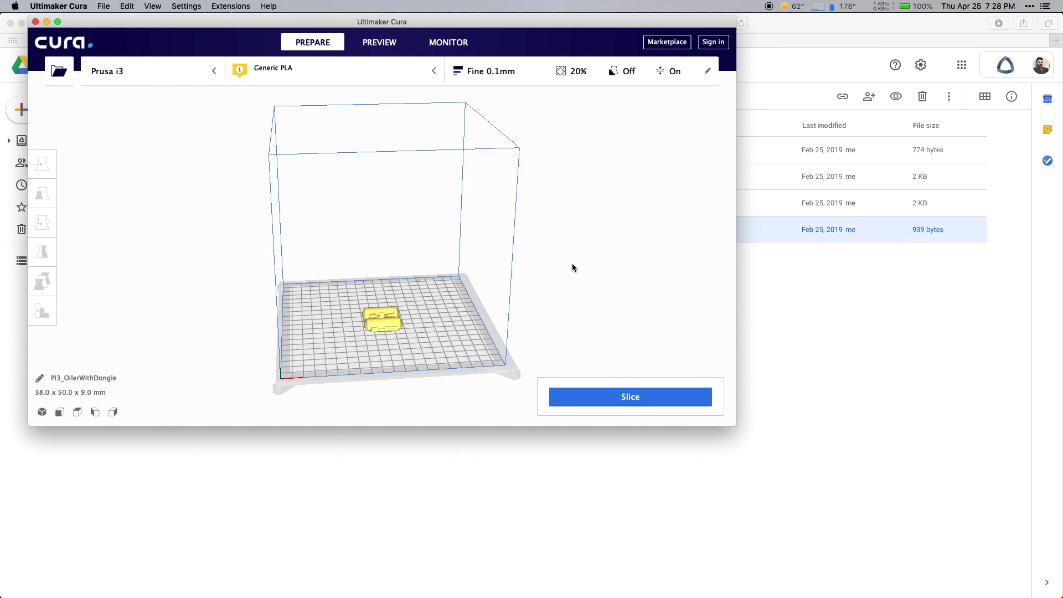
In Custom print settings, select Mines - Makerselect PLA Profile (0.16mm) and tick Generate Support
click(441, 79)
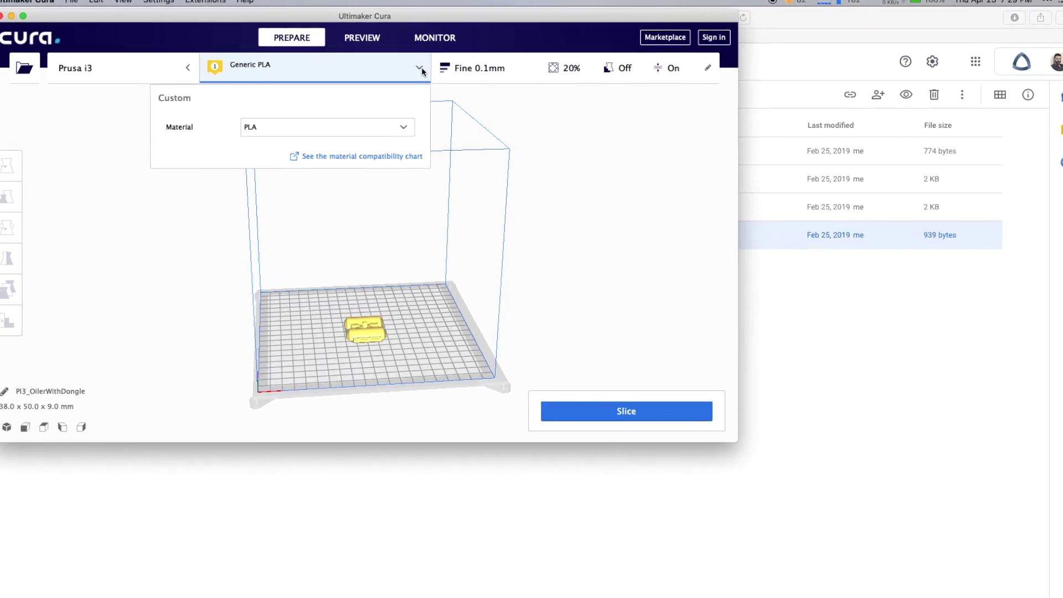
click(441, 78)
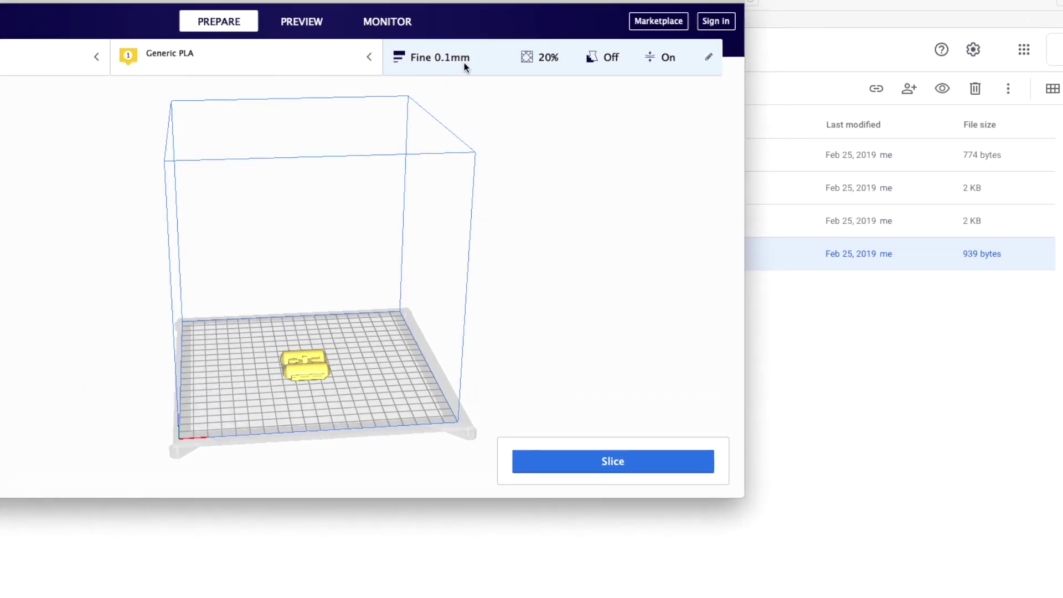
click(445, 59)
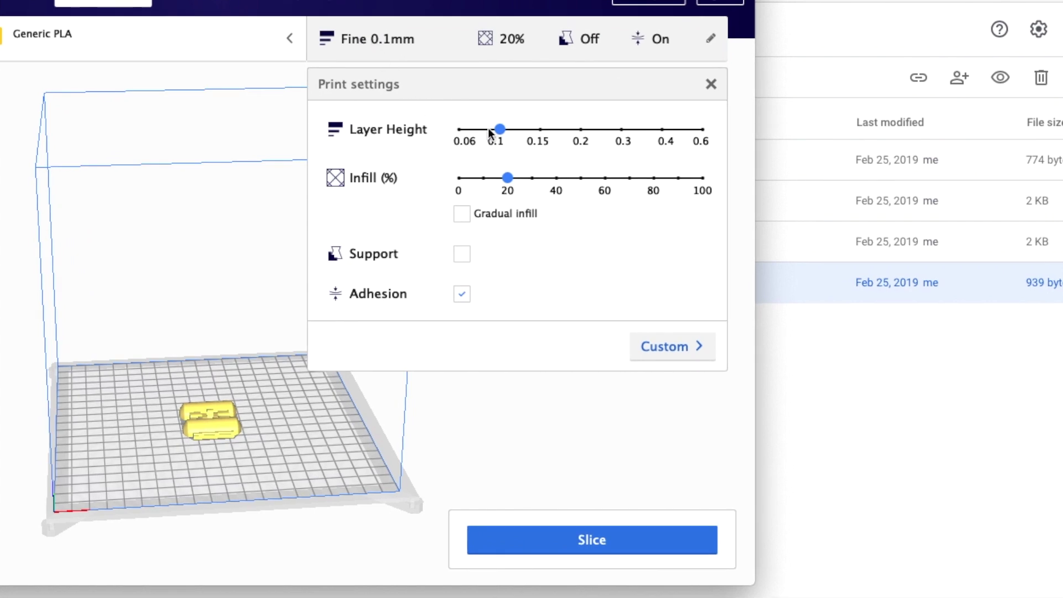
click(664, 348)
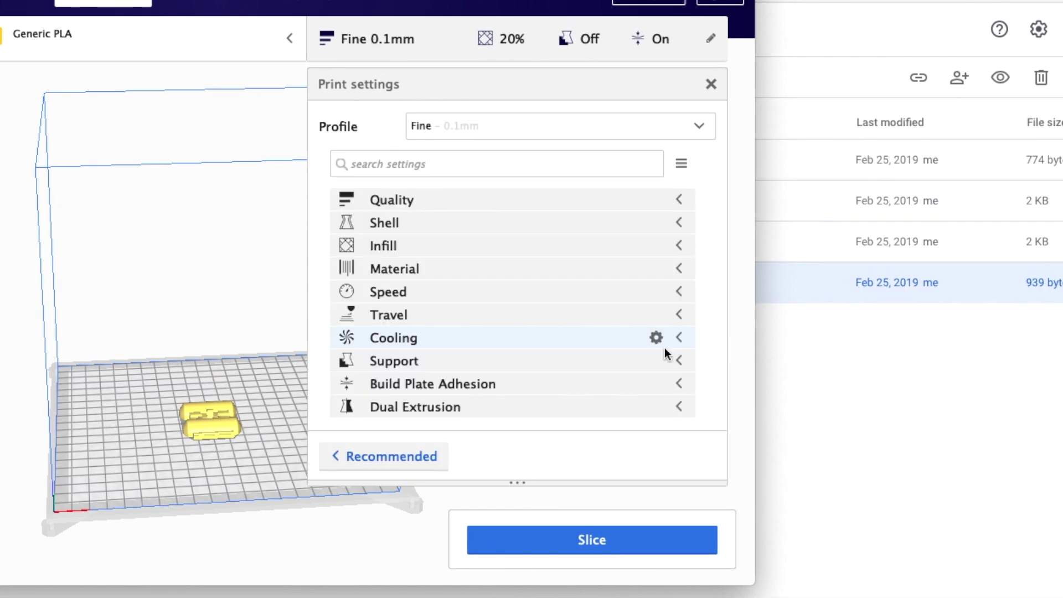
click(702, 127)
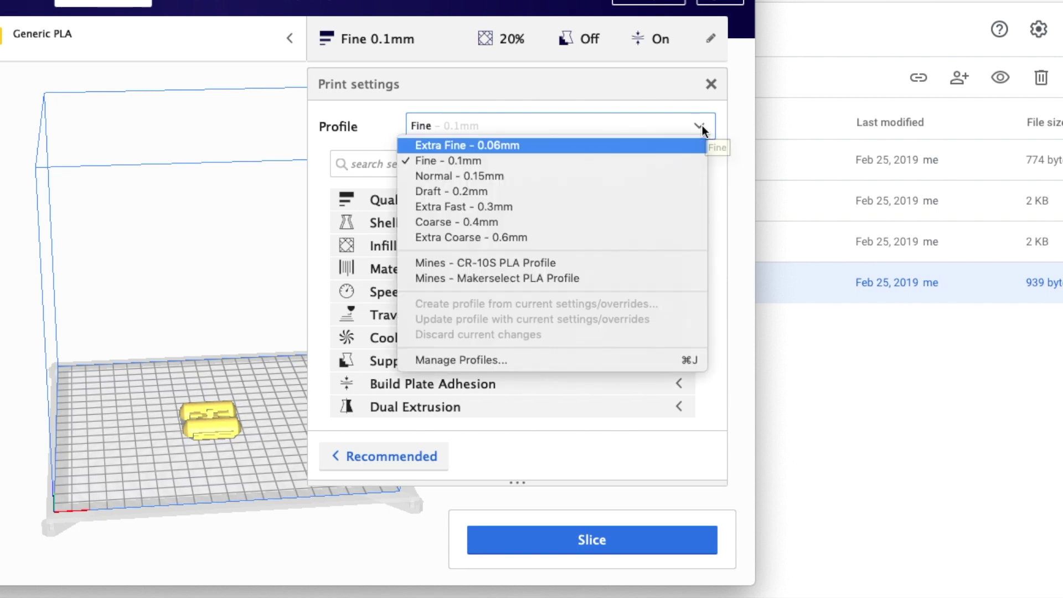
click(573, 278)
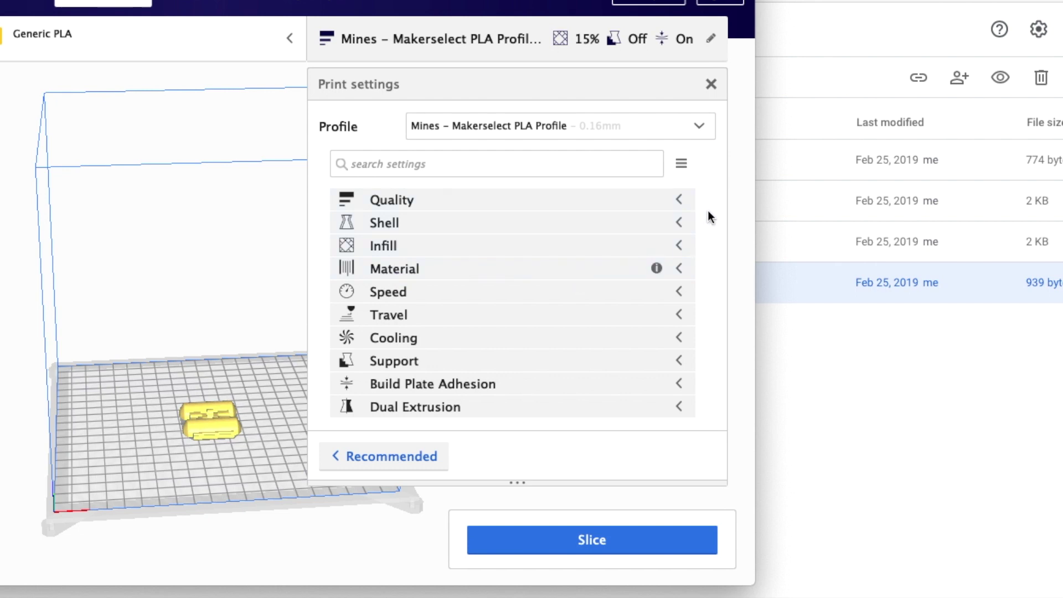
click(680, 361)
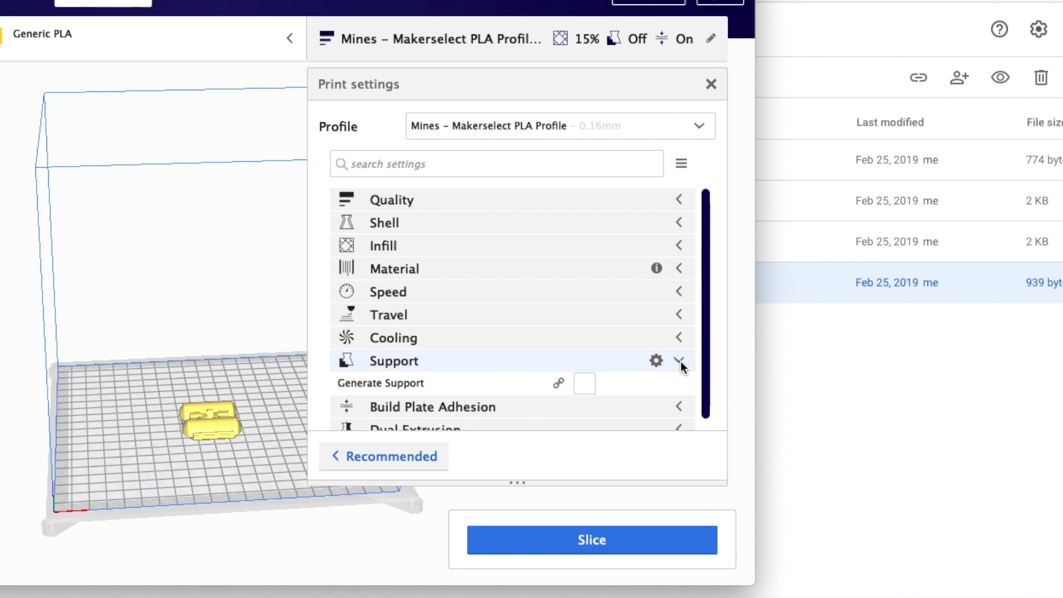
click(586, 386)
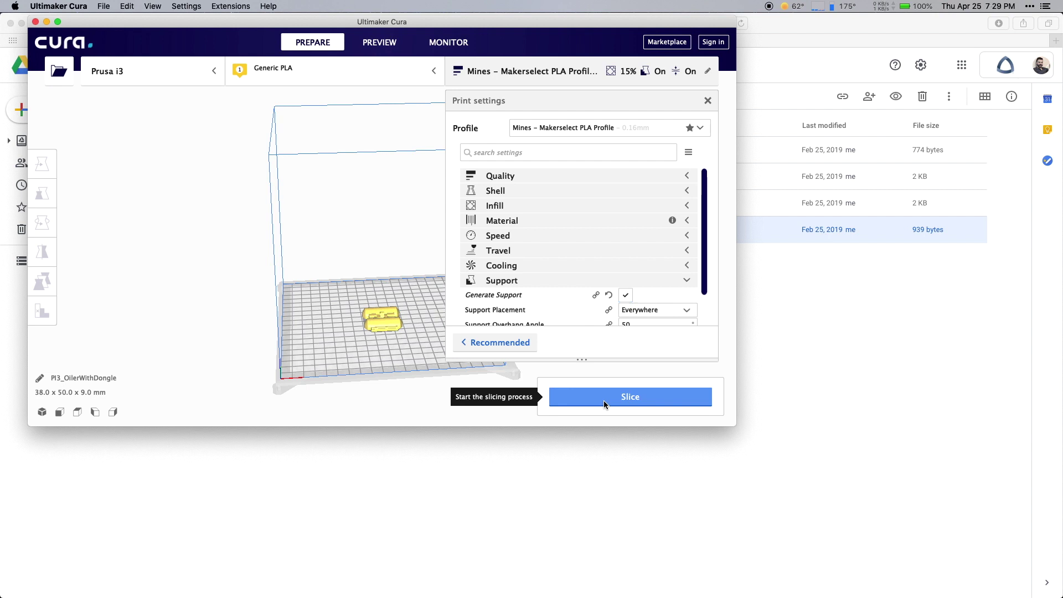
Slice the model (1 hour 2 minutes, 7 g) and save PI3_OilerWithDongle.gcode to the 3D PRINTER drive
click(604, 404)
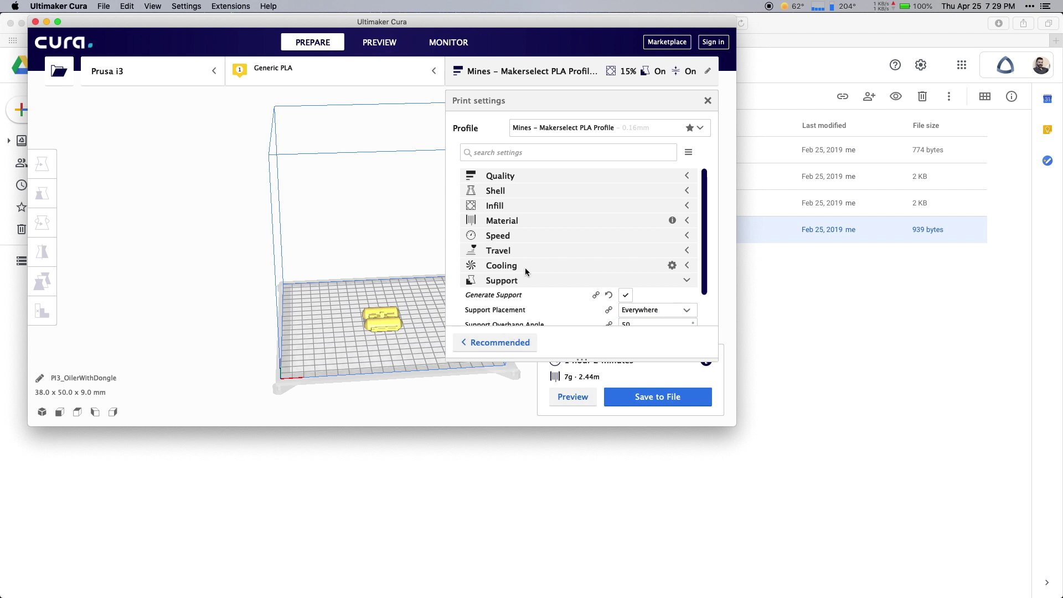
click(708, 102)
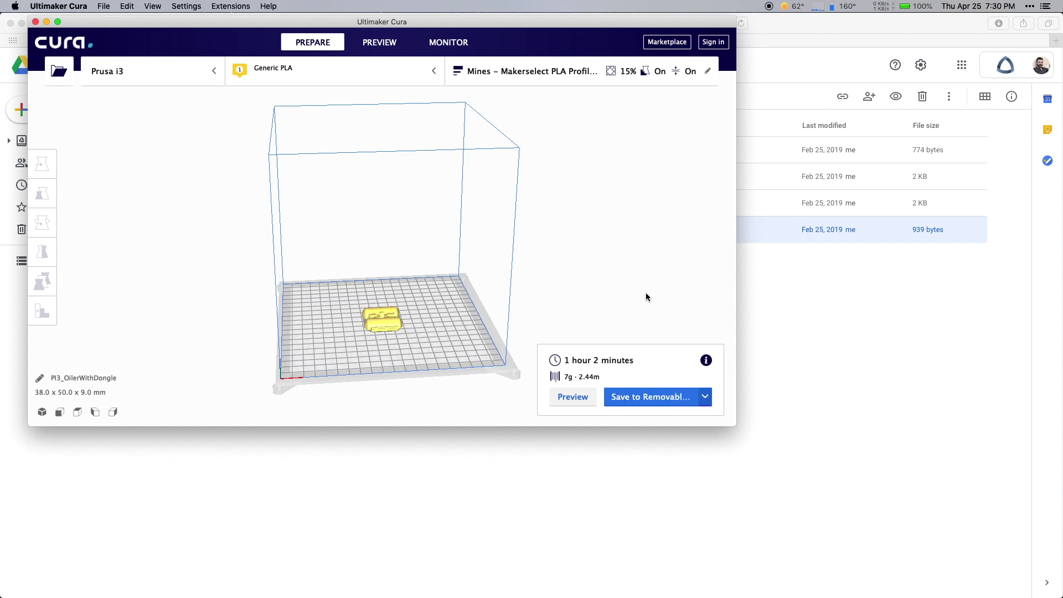
click(649, 402)
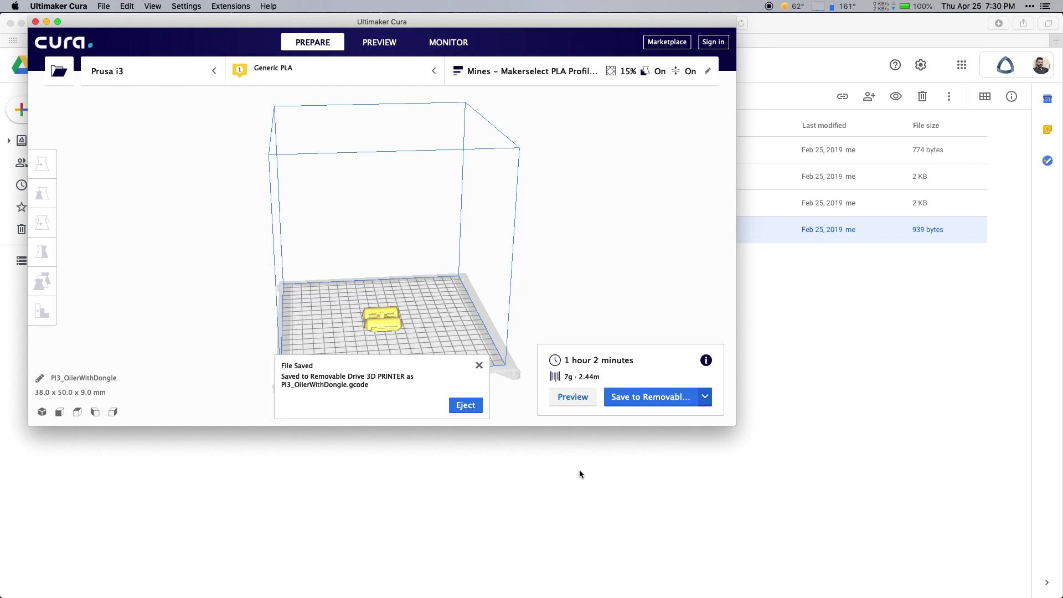
mouse_move(500, 592)
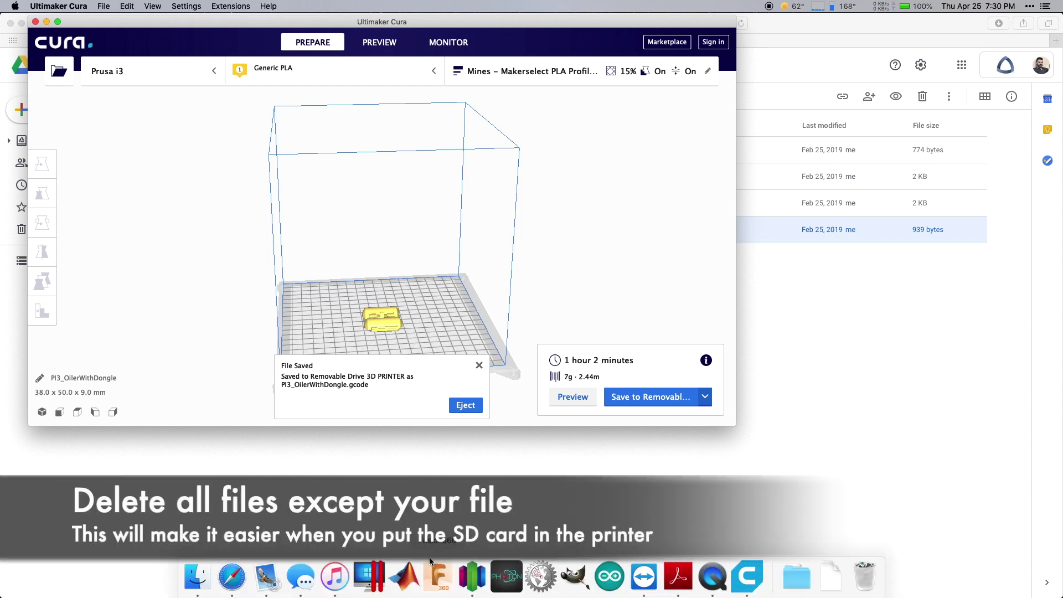
Browse the 3D PRINTER drive in Finder and check the 2.1 MB PI3_OilerWithDongle.gcode file
click(199, 581)
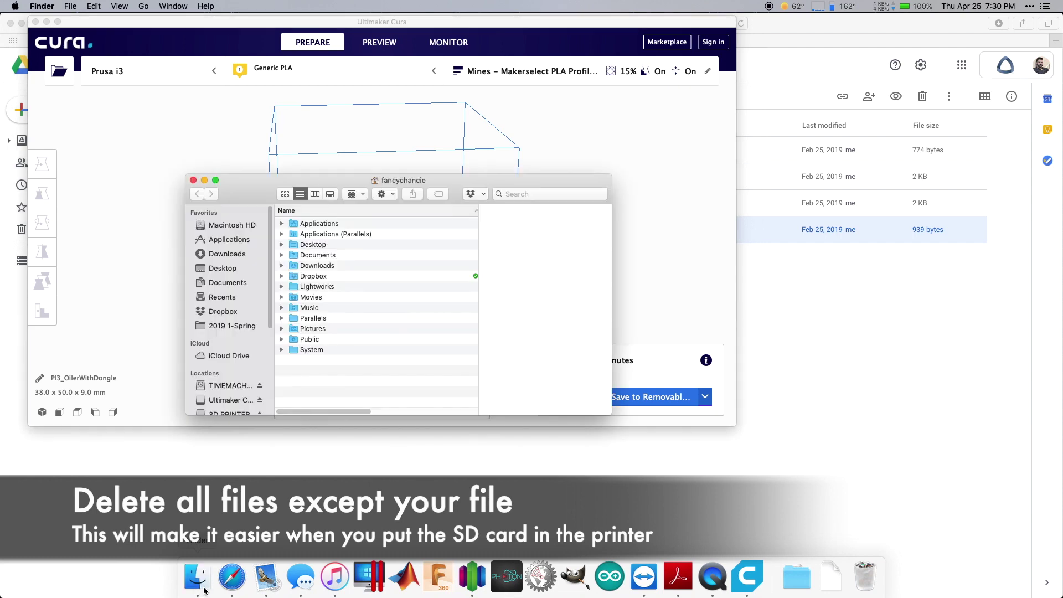
scroll(230, 407, down, 2)
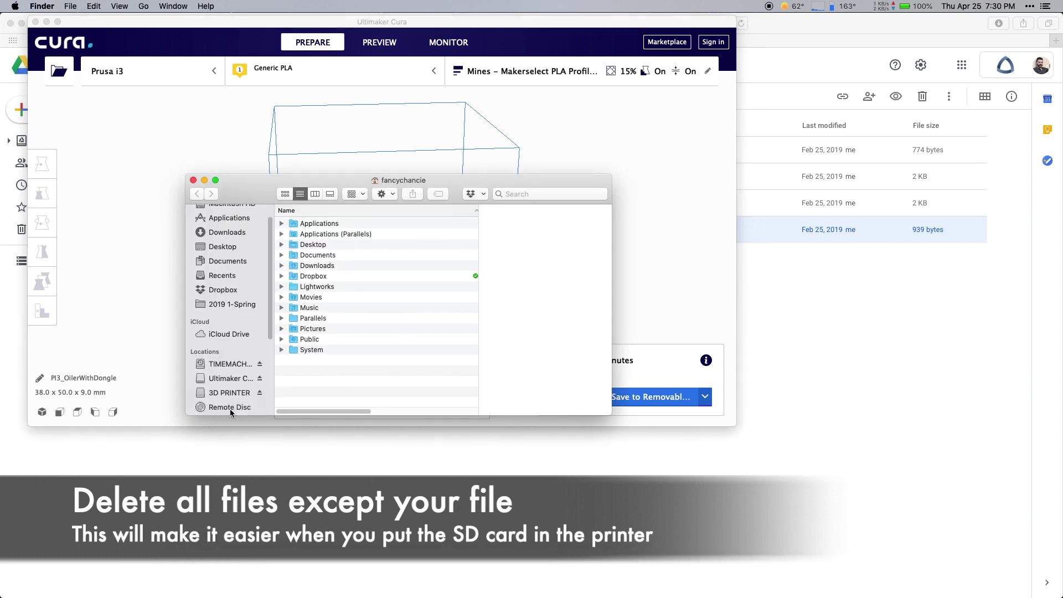
click(227, 394)
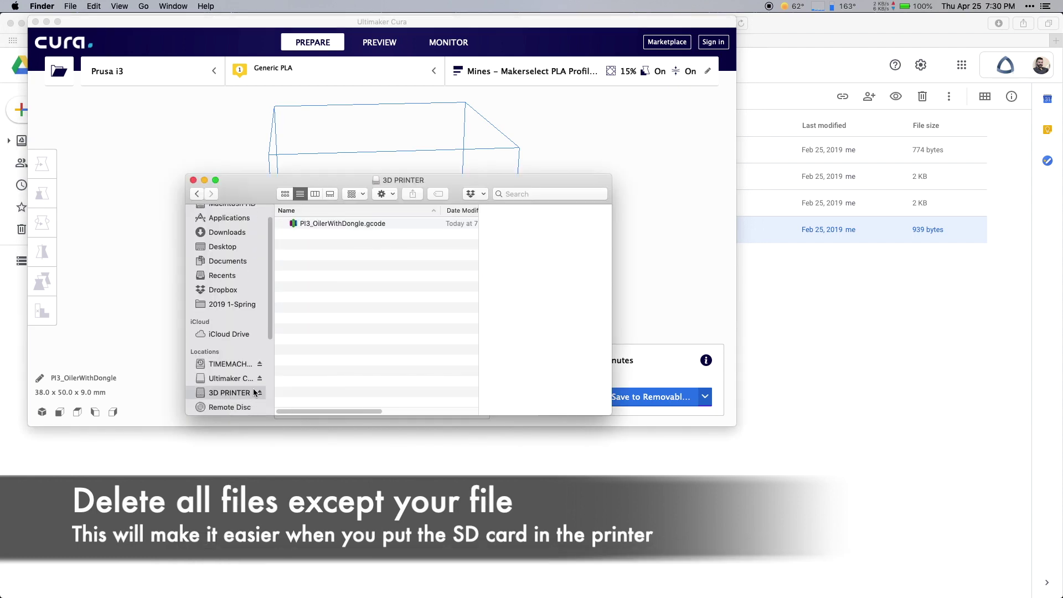
click(343, 223)
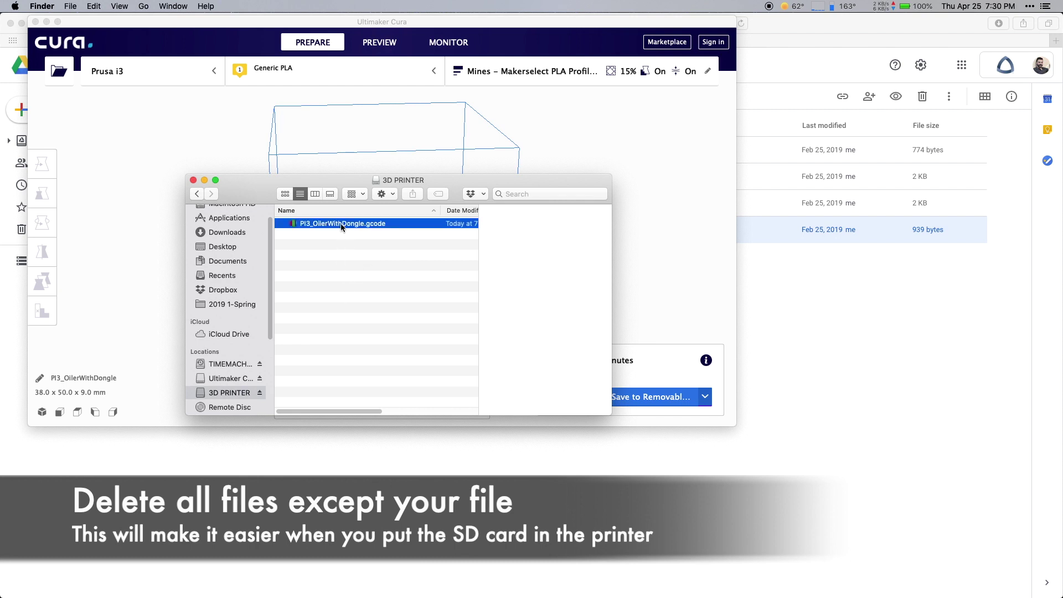
click(345, 266)
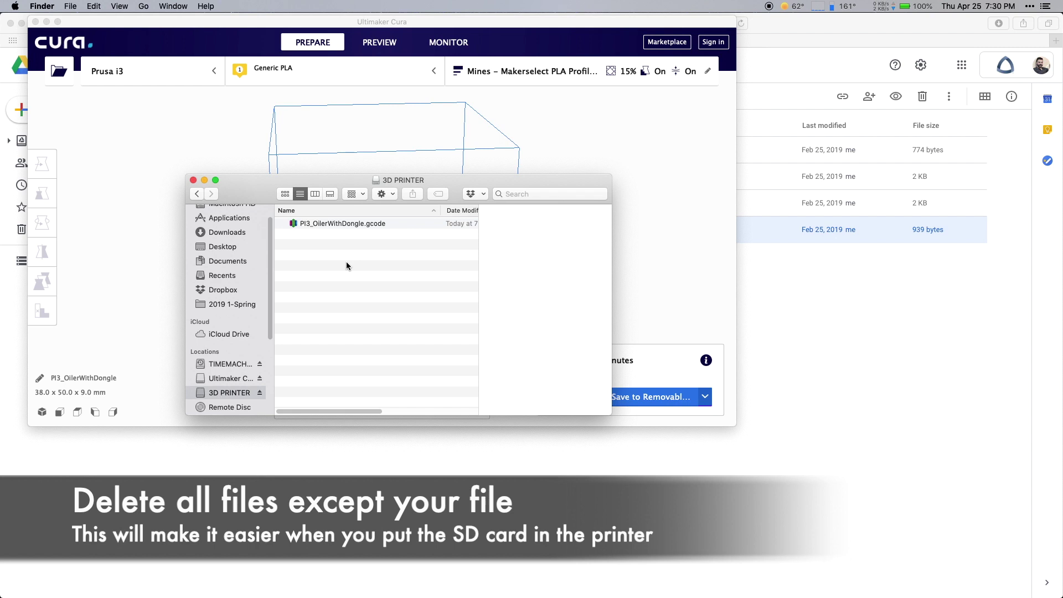